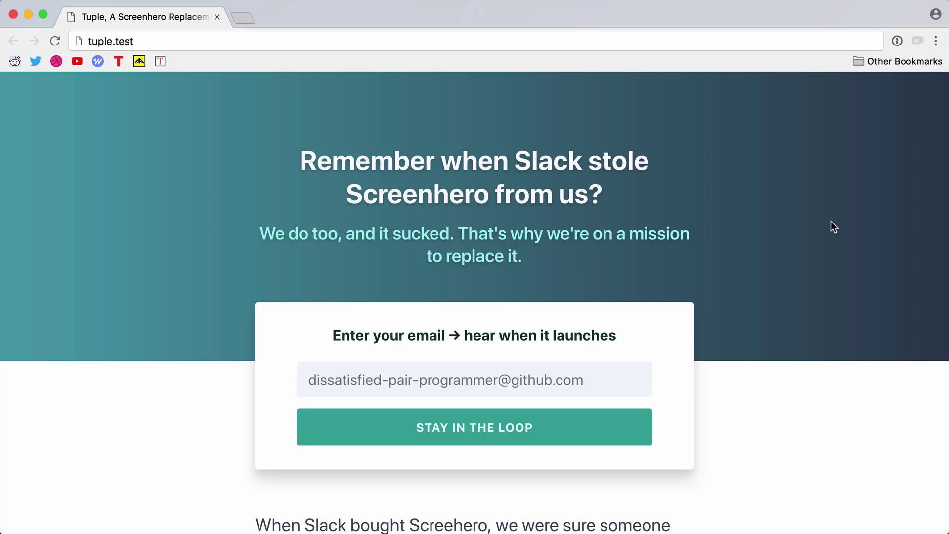
Scroll down through the Tuple landing page in Chrome to read it
{"action": "scroll", "coordinate": [831, 222], "scroll_direction": "down", "scroll_amount": 5}
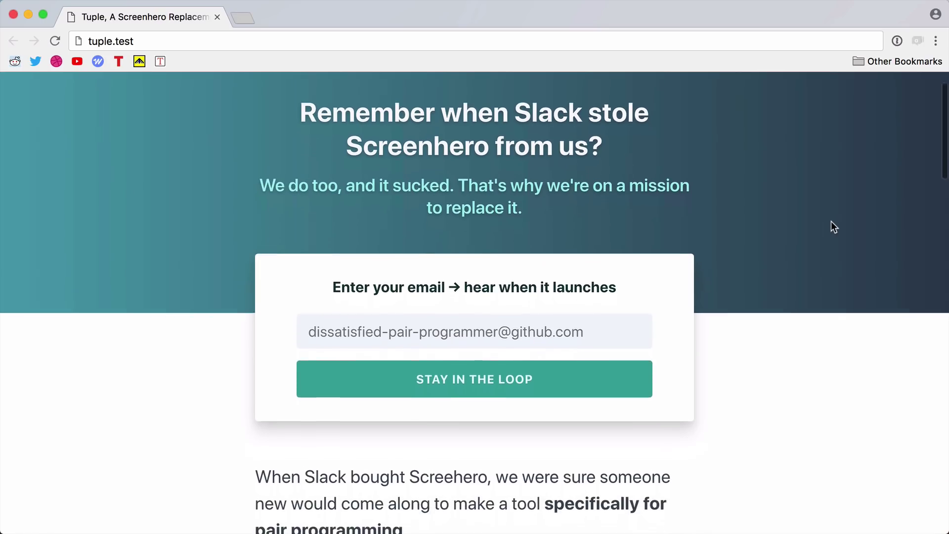
{"action": "scroll", "coordinate": [832, 227], "scroll_direction": "down", "scroll_amount": 2}
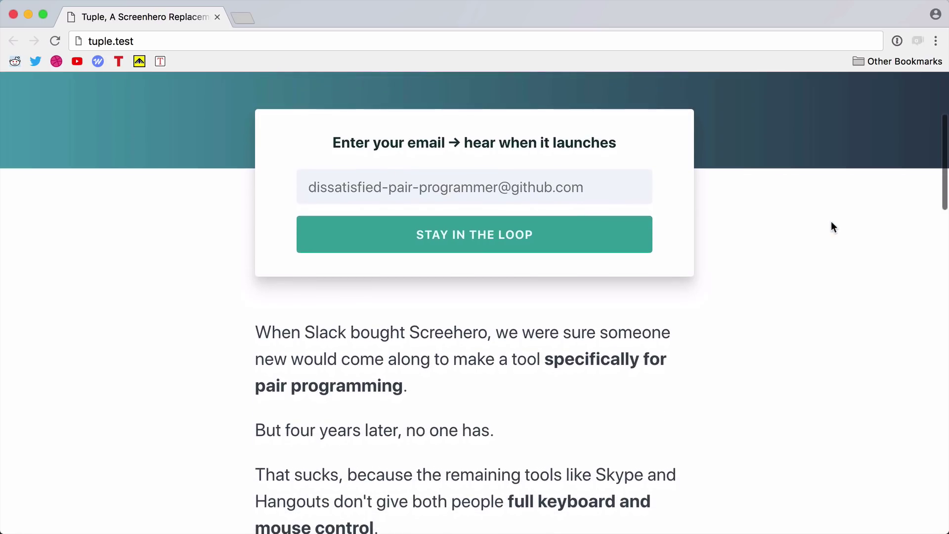
{"action": "scroll", "coordinate": [832, 317], "scroll_direction": "down", "scroll_amount": 7}
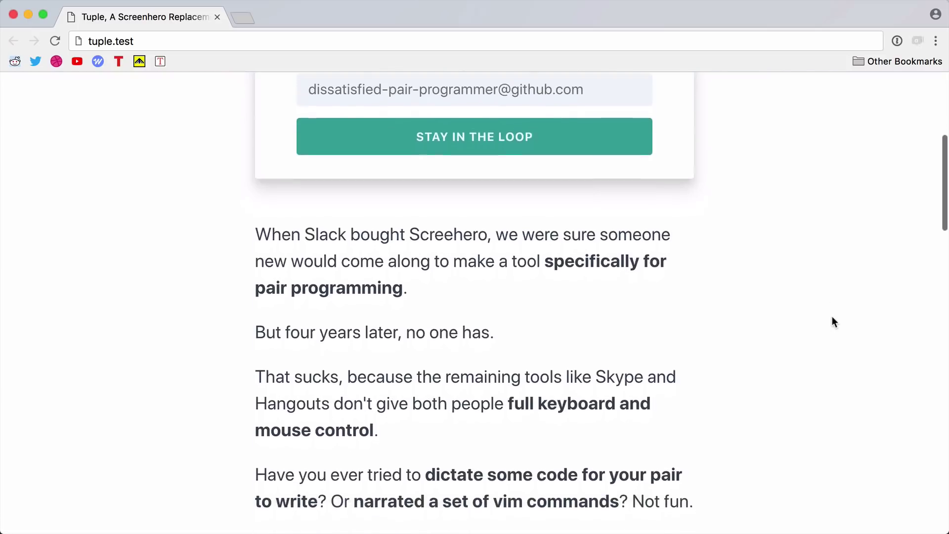
{"action": "scroll", "coordinate": [832, 321], "scroll_direction": "down", "scroll_amount": 2}
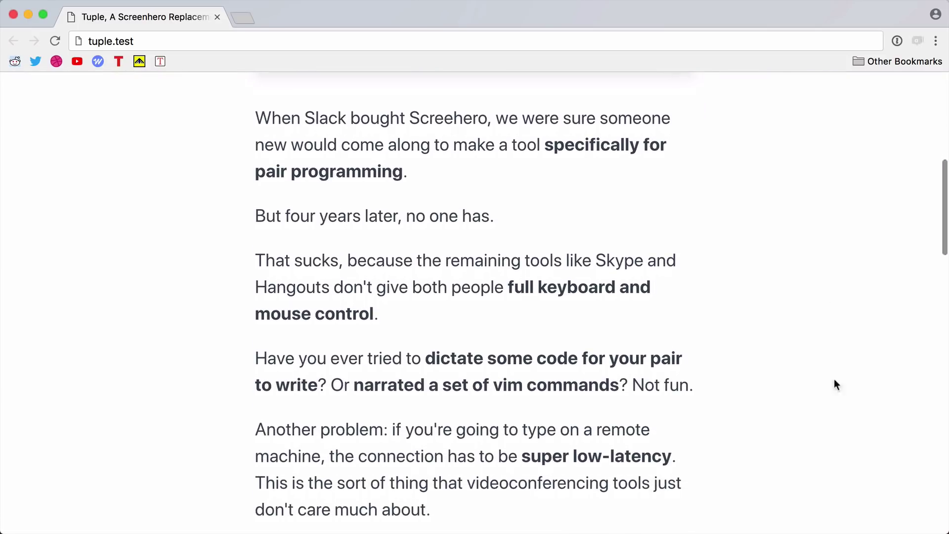
{"action": "scroll", "coordinate": [835, 413], "scroll_direction": "down", "scroll_amount": 1}
{"action": "scroll", "coordinate": [836, 413], "scroll_direction": "down", "scroll_amount": 7}
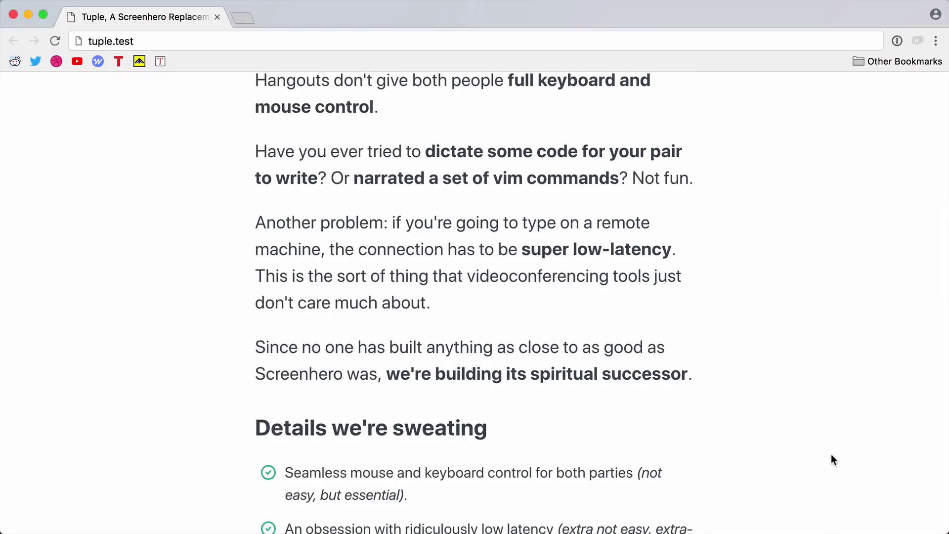
{"action": "scroll", "coordinate": [831, 453], "scroll_direction": "down", "scroll_amount": 2}
{"action": "scroll", "coordinate": [831, 454], "scroll_direction": "down", "scroll_amount": 5}
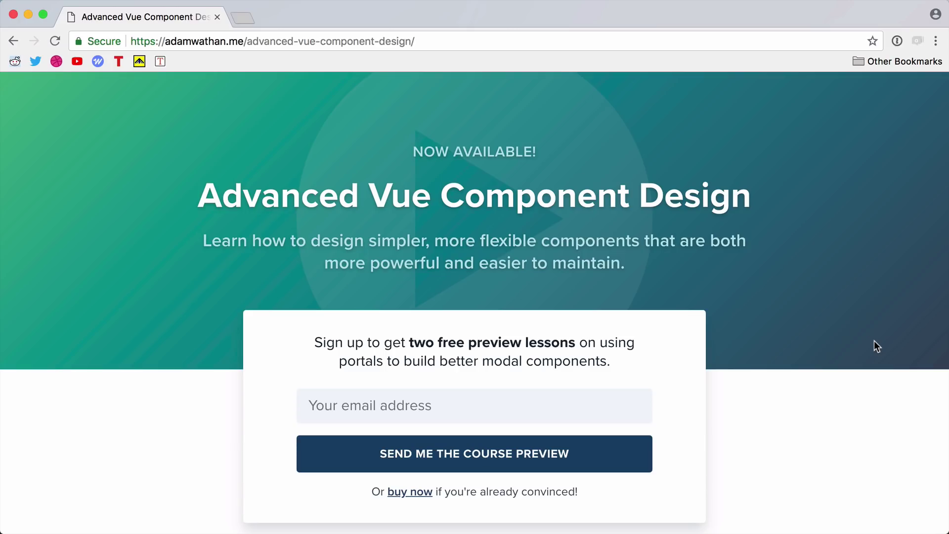
{"action": "scroll", "coordinate": [874, 340], "scroll_direction": "down", "scroll_amount": 1}
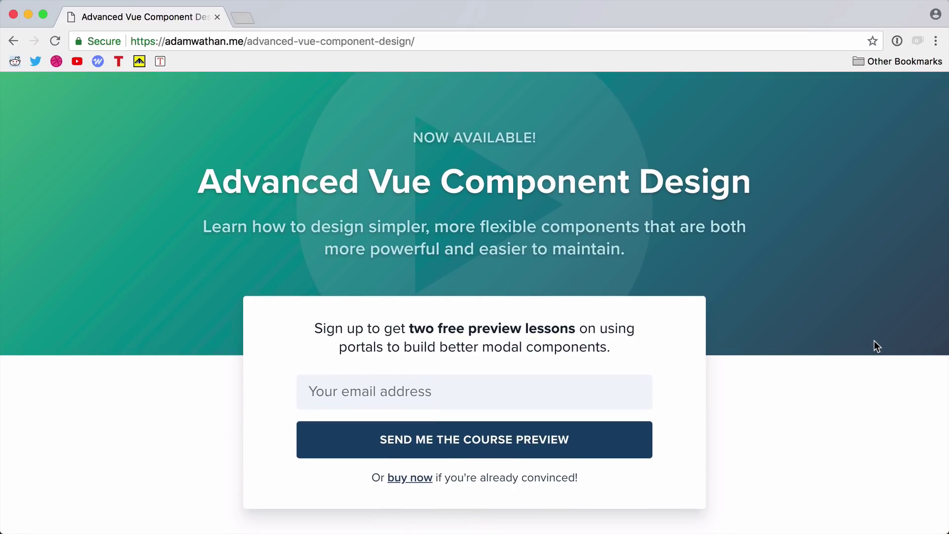
{"action": "scroll", "coordinate": [874, 341], "scroll_direction": "down", "scroll_amount": 5}
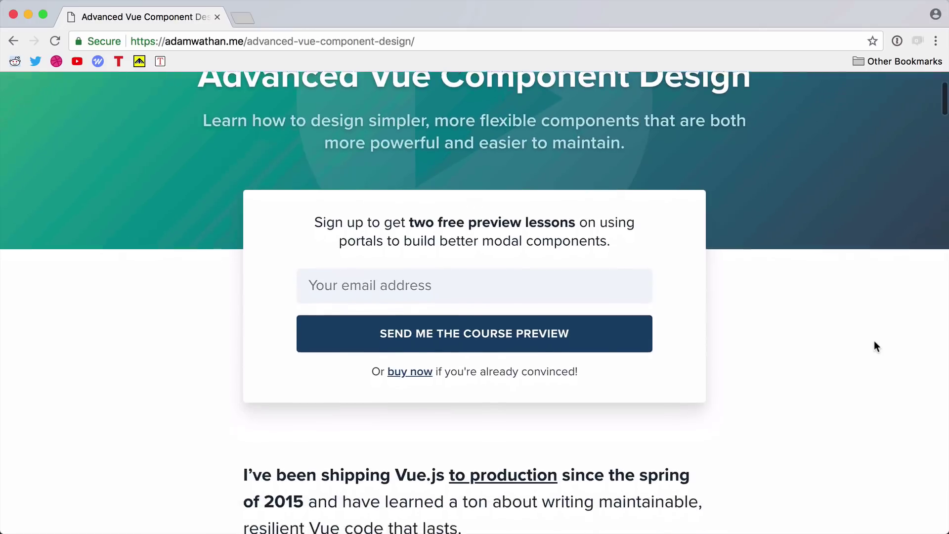
{"action": "scroll", "coordinate": [874, 342], "scroll_direction": "down", "scroll_amount": 7}
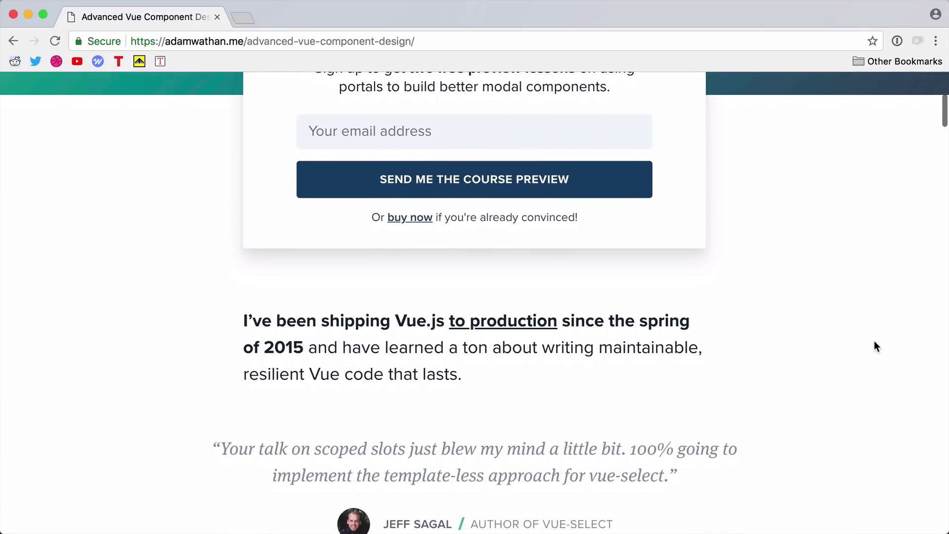
{"action": "scroll", "coordinate": [875, 346], "scroll_direction": "down", "scroll_amount": 7}
{"action": "scroll", "coordinate": [876, 345], "scroll_direction": "down", "scroll_amount": 5}
{"action": "scroll", "coordinate": [876, 346], "scroll_direction": "down", "scroll_amount": 9}
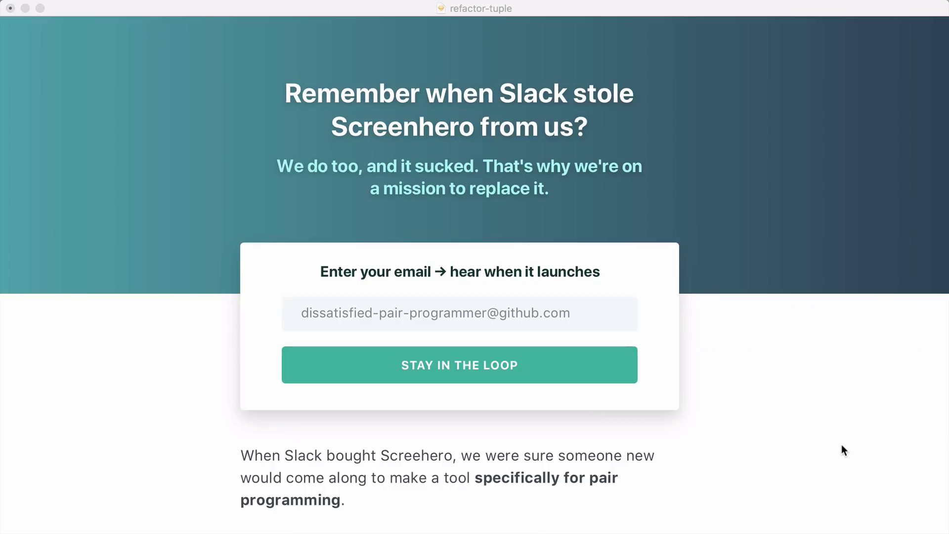
{"action": "scroll", "coordinate": [842, 444], "scroll_direction": "down", "scroll_amount": 4}
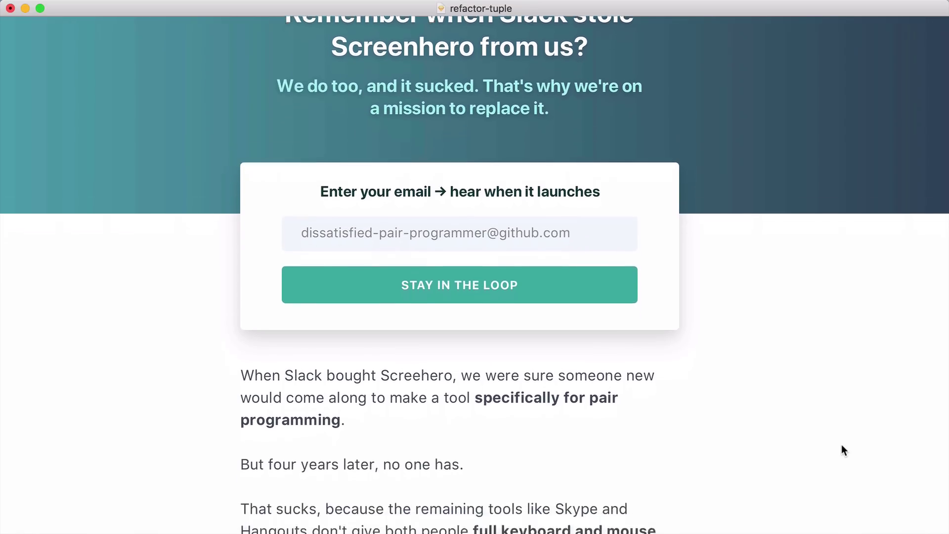
{"action": "scroll", "coordinate": [842, 447], "scroll_direction": "down", "scroll_amount": 12}
{"action": "scroll", "coordinate": [841, 445], "scroll_direction": "down", "scroll_amount": 9}
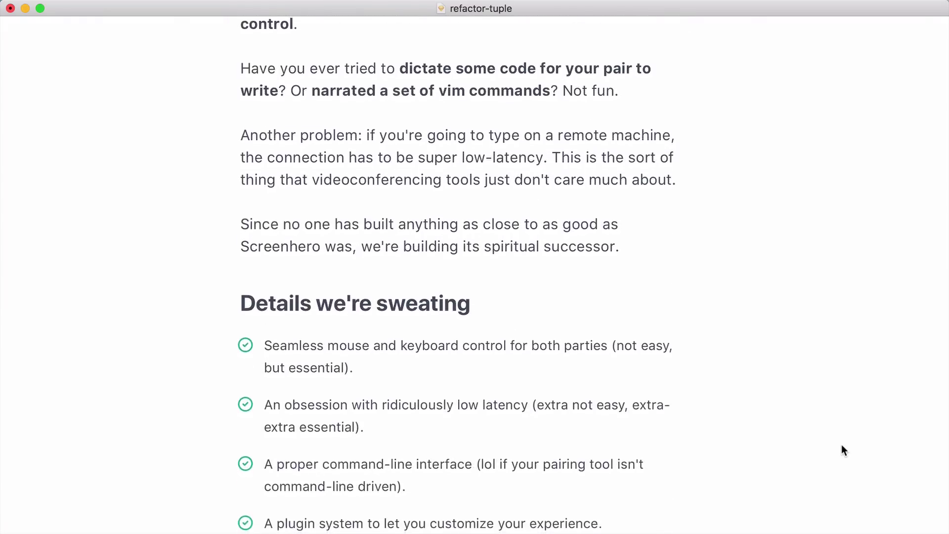
{"action": "key", "text": "Home"}
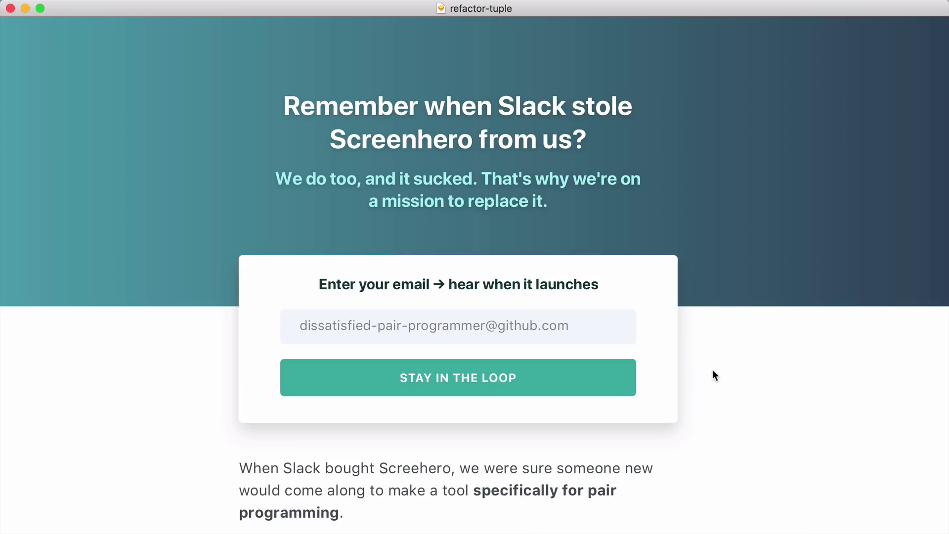
{"action": "scroll", "coordinate": [739, 391], "scroll_direction": "down", "scroll_amount": 2}
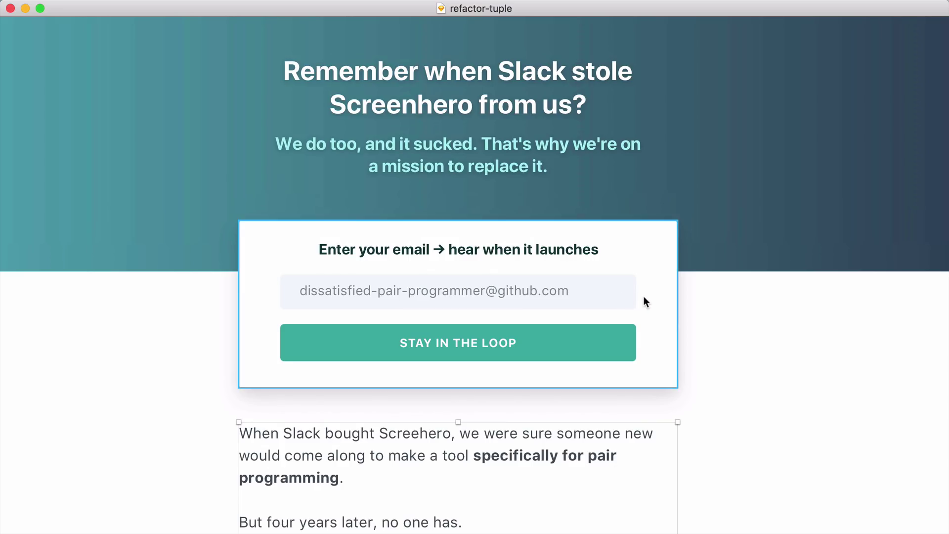
{"action": "scroll", "coordinate": [643, 311], "scroll_direction": "up", "scroll_amount": 1}
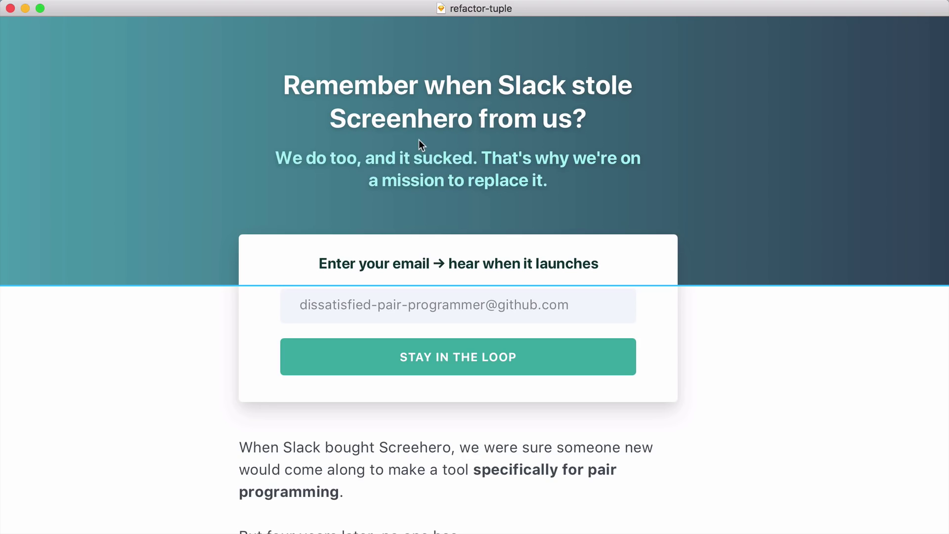
{"action": "scroll", "coordinate": [698, 274], "scroll_direction": "down", "scroll_amount": 5}
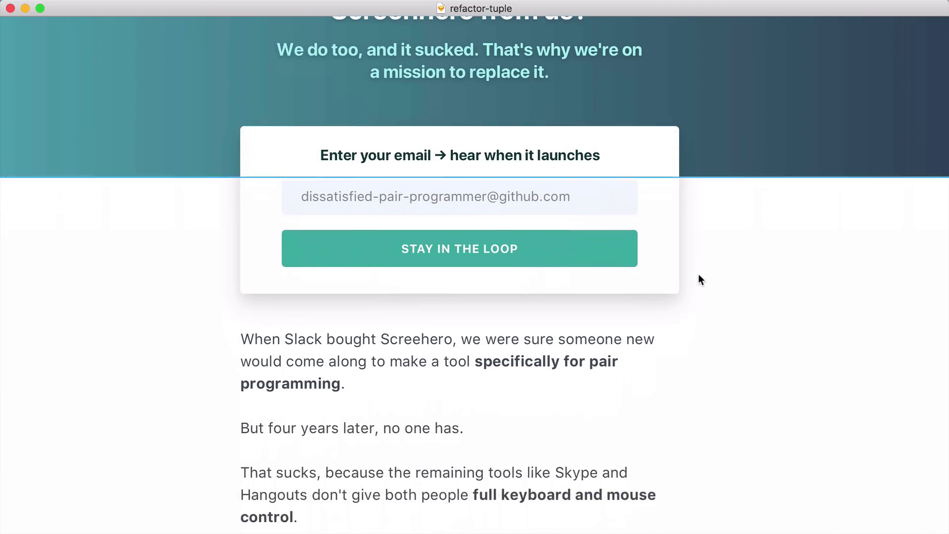
{"action": "scroll", "coordinate": [751, 387], "scroll_direction": "down", "scroll_amount": 3}
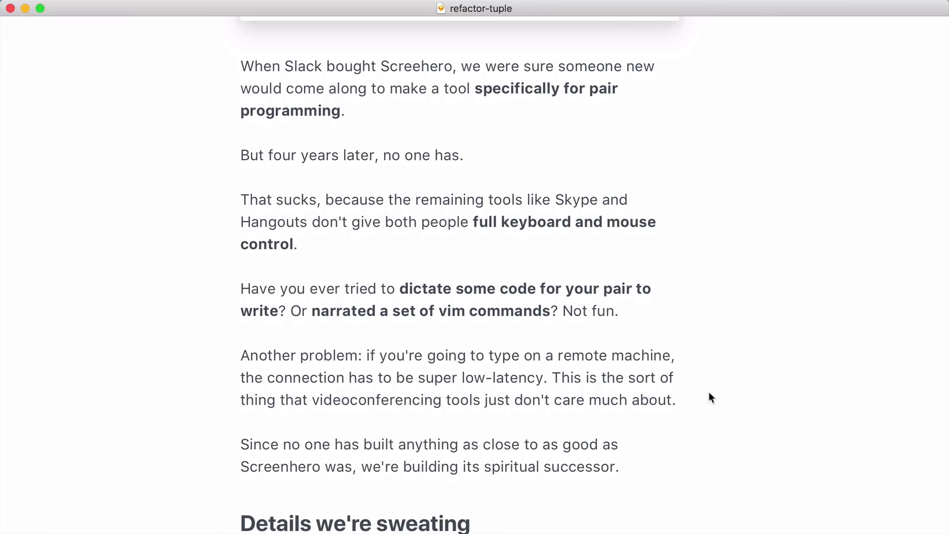
Move the email signup card below the Screenhero pitch paragraphs, above "Details we're sweating"
{"action": "scroll", "coordinate": [200, 190], "scroll_direction": "up", "scroll_amount": 5}
{"action": "left_click_drag", "start_coordinate": [349, 177], "coordinate": [313, 356]}
{"action": "scroll", "coordinate": [322, 333], "scroll_direction": "down", "scroll_amount": 5}
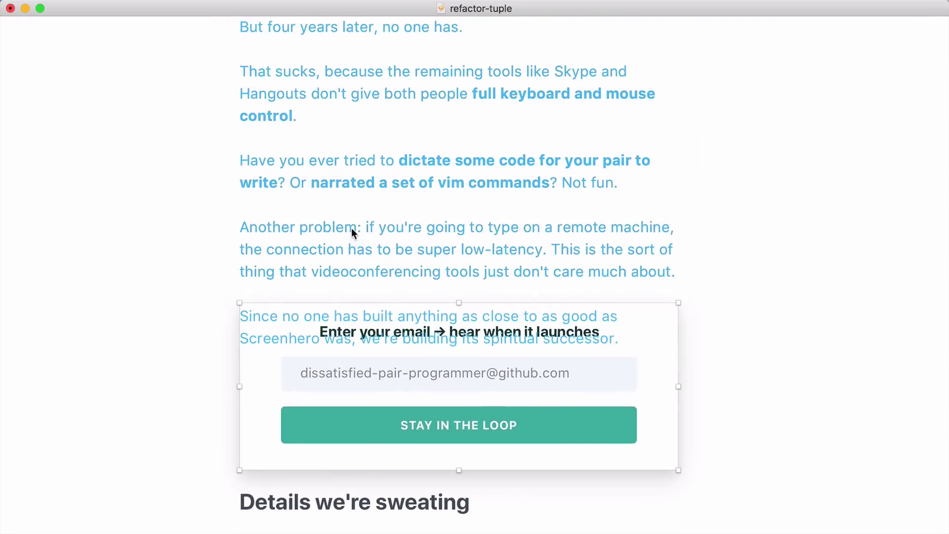
{"action": "scroll", "coordinate": [351, 228], "scroll_direction": "up", "scroll_amount": 5}
{"action": "scroll", "coordinate": [344, 299], "scroll_direction": "up", "scroll_amount": 5}
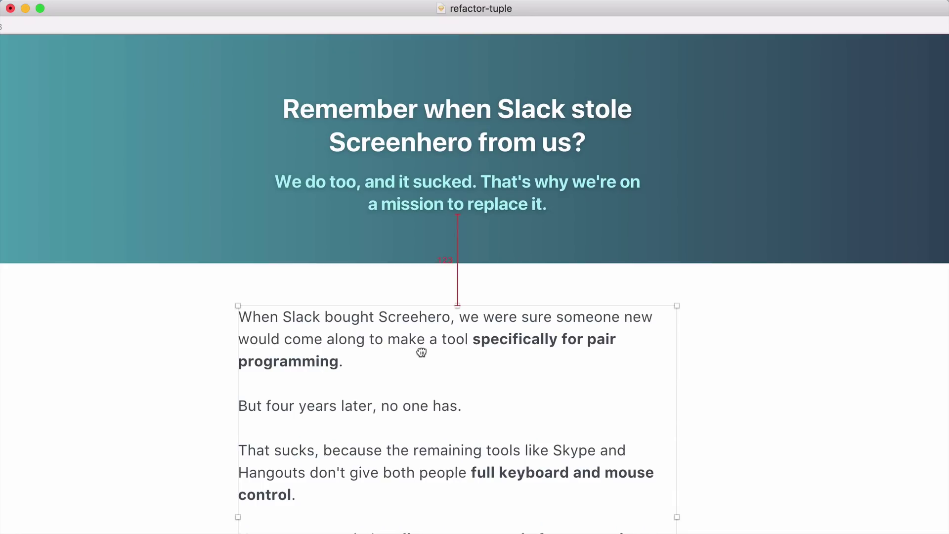
{"action": "scroll", "coordinate": [420, 351], "scroll_direction": "down", "scroll_amount": 7}
{"action": "scroll", "coordinate": [423, 343], "scroll_direction": "down", "scroll_amount": 4}
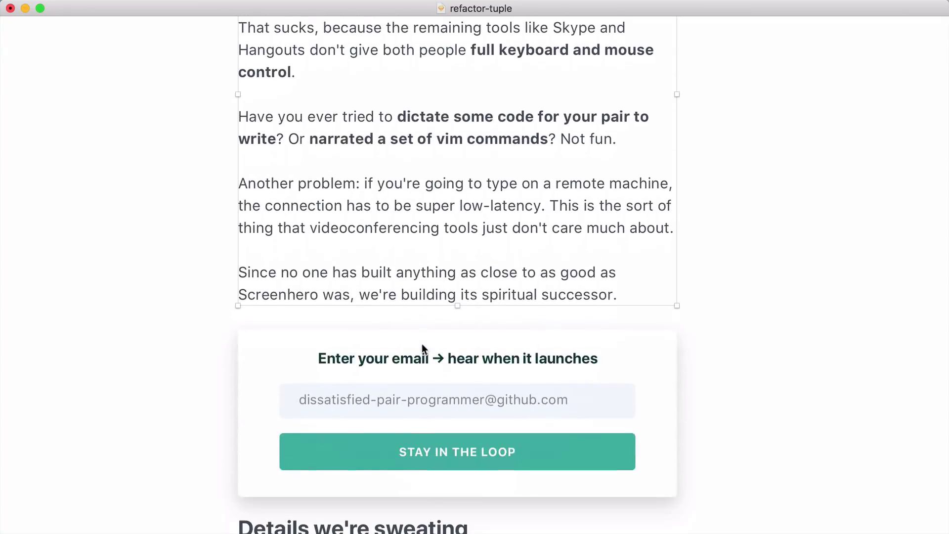
{"action": "scroll", "coordinate": [455, 271], "scroll_direction": "up", "scroll_amount": 10}
{"action": "scroll", "coordinate": [454, 271], "scroll_direction": "up", "scroll_amount": 4}
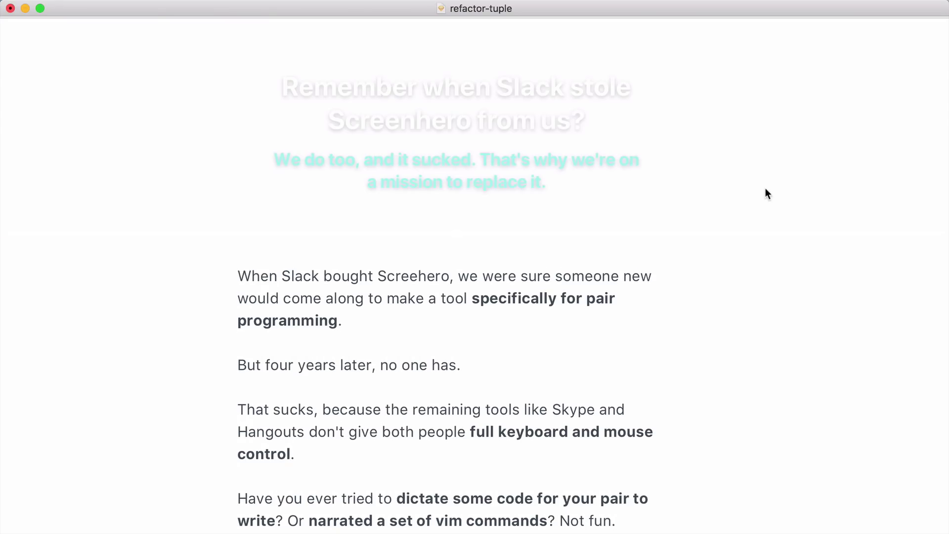
Give the teal subtitle and the headline the dark navy text colour
{"action": "left_click", "coordinate": [476, 191]}
{"action": "left_click", "coordinate": [494, 98], "text": "shift"}
{"action": "key", "text": "super+period"}
{"action": "left_click", "coordinate": [882, 307]}
{"action": "type", "text": "1E2341"}
{"action": "key", "text": "Return"}
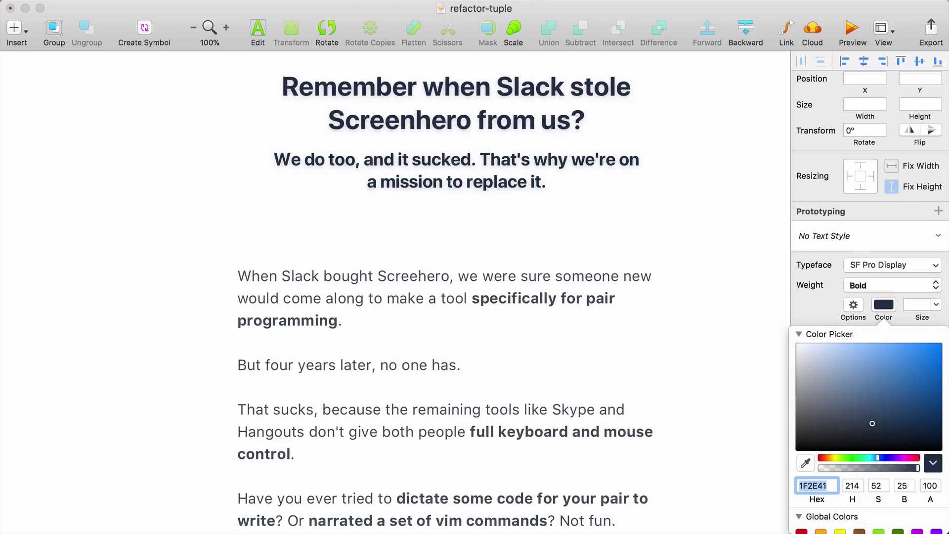
Nudge the body text up under the hero and the email signup card up after it
{"action": "scroll", "coordinate": [817, 366], "scroll_direction": "down", "scroll_amount": 4}
{"action": "scroll", "coordinate": [643, 286], "scroll_direction": "up", "scroll_amount": 1}
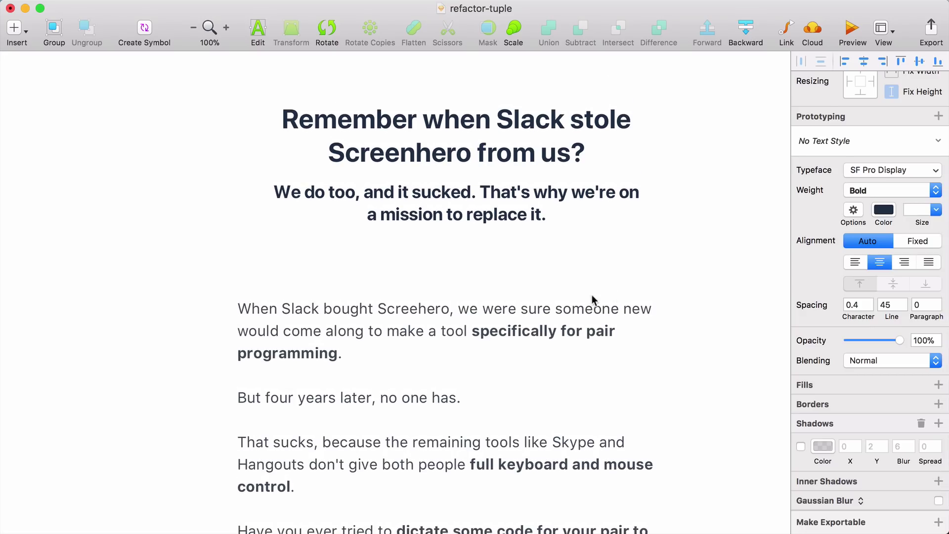
{"action": "left_click", "coordinate": [608, 314]}
{"action": "left_click_drag", "start_coordinate": [608, 314], "coordinate": [608, 275]}
{"action": "scroll", "coordinate": [614, 314], "scroll_direction": "down", "scroll_amount": 10}
{"action": "scroll", "coordinate": [613, 307], "scroll_direction": "down", "scroll_amount": 4}
{"action": "left_click", "coordinate": [595, 434]}
{"action": "left_click_drag", "start_coordinate": [595, 434], "coordinate": [597, 398]}
Select the header background shape and preview the mockup in presentation mode
{"action": "scroll", "coordinate": [599, 402], "scroll_direction": "up", "scroll_amount": 10}
{"action": "left_click", "coordinate": [718, 298]}
{"action": "scroll", "coordinate": [718, 298], "scroll_direction": "down", "scroll_amount": 4}
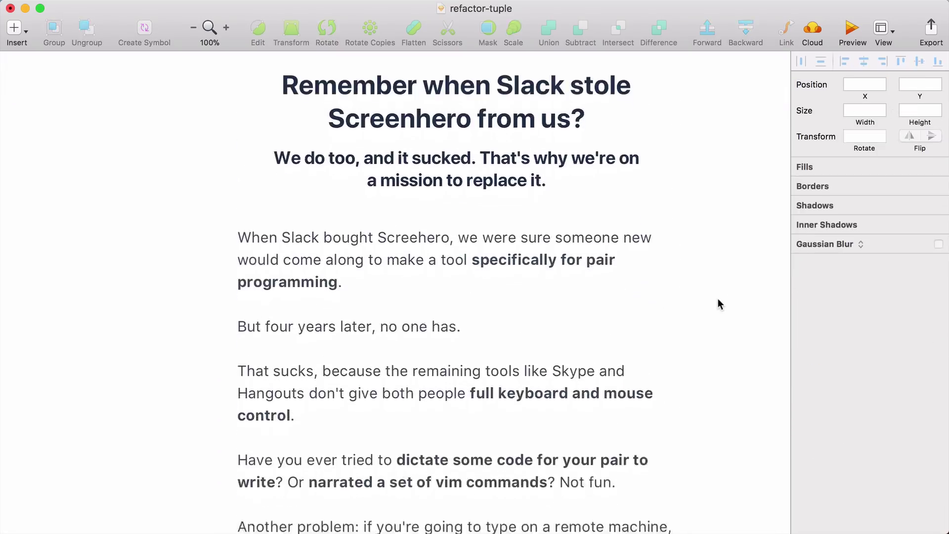
{"action": "scroll", "coordinate": [718, 298], "scroll_direction": "up", "scroll_amount": 1}
{"action": "key", "text": "super+period"}
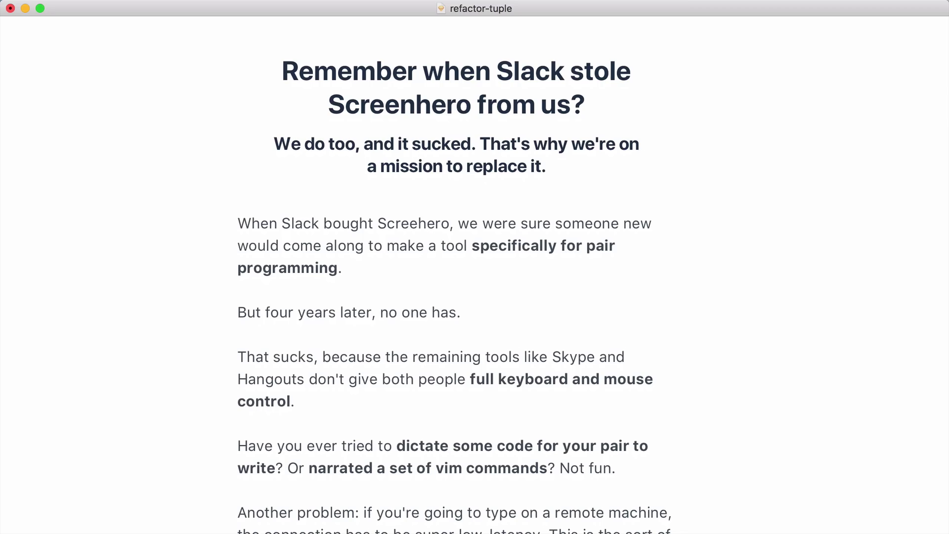
Leave presentation mode, show the layout columns, and widen the body text box to about 780 px
{"action": "key", "text": "super+period"}
{"action": "left_click", "coordinate": [883, 31]}
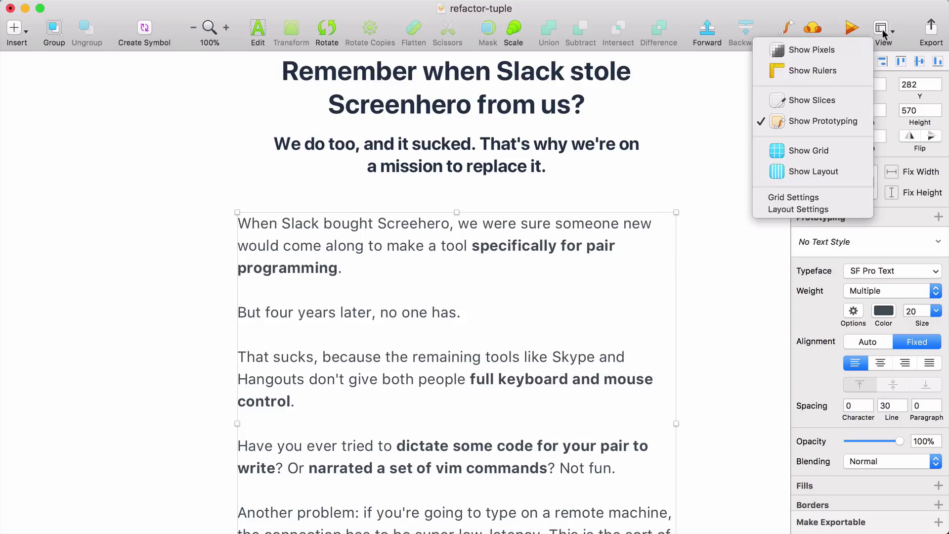
{"action": "left_click", "coordinate": [862, 172]}
{"action": "scroll", "coordinate": [640, 312], "scroll_direction": "down", "scroll_amount": 1}
{"action": "left_click_drag", "start_coordinate": [237, 407], "coordinate": [167, 407]}
{"action": "left_click_drag", "start_coordinate": [676, 412], "coordinate": [746, 411]}
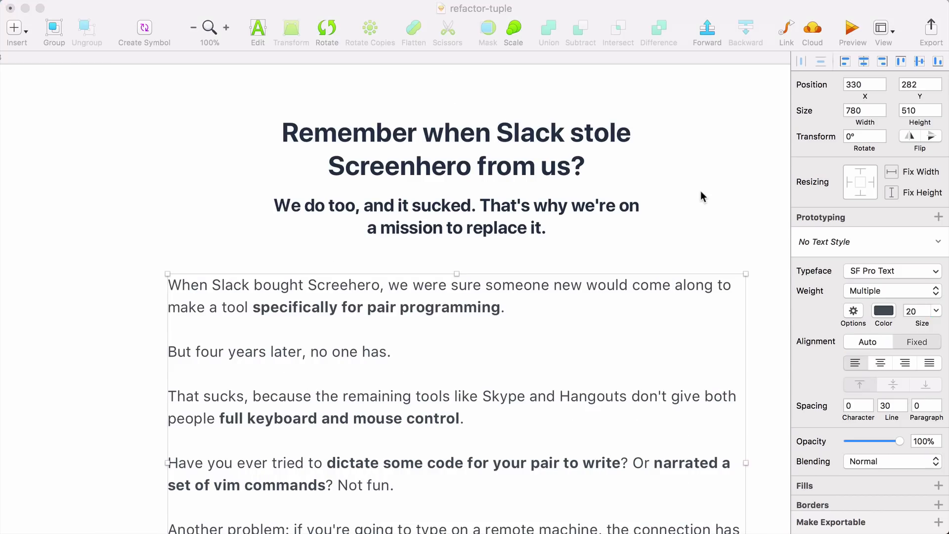
{"action": "left_click", "coordinate": [697, 184]}
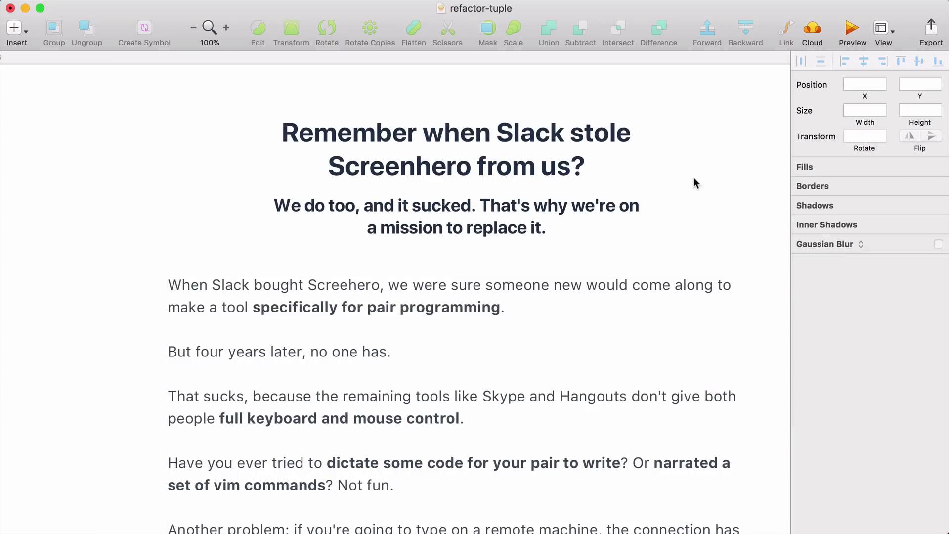
Widen the heading and subheading text boxes to 780 px
{"action": "left_click", "coordinate": [450, 154]}
{"action": "left_click_drag", "start_coordinate": [279, 149], "coordinate": [159, 153]}
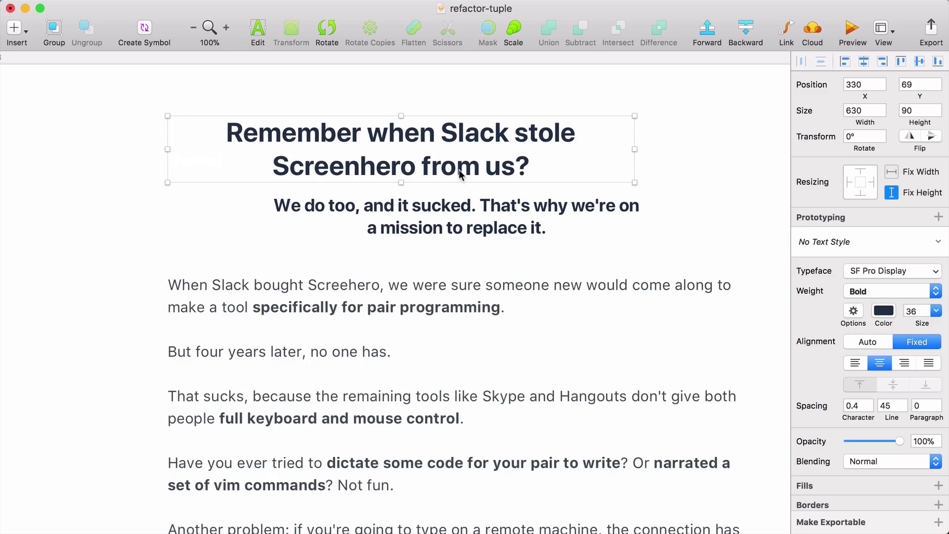
{"action": "left_click_drag", "start_coordinate": [636, 150], "coordinate": [751, 153]}
{"action": "left_click", "coordinate": [449, 226]}
{"action": "left_click_drag", "start_coordinate": [271, 217], "coordinate": [164, 225]}
{"action": "left_click_drag", "start_coordinate": [642, 216], "coordinate": [740, 216]}
Left-align heading and subheading, and put "That's why we're on a mission to replace it." on its own line
{"action": "key", "text": "super+a"}
{"action": "left_click", "coordinate": [855, 363]}
{"action": "double_click", "coordinate": [391, 205]}
{"action": "key", "text": "Left"}
{"action": "key", "text": "Return"}
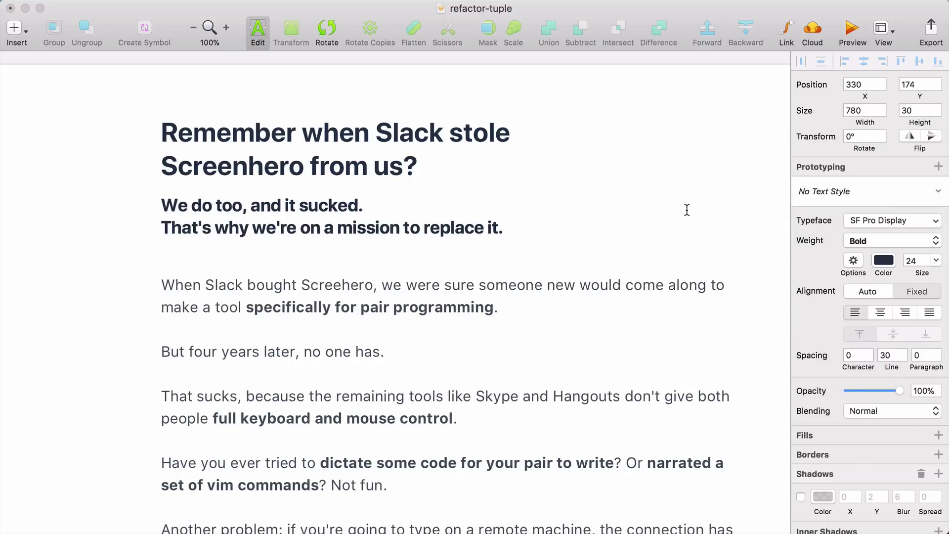
{"action": "key", "text": "Escape"}
{"action": "left_click", "coordinate": [135, 295]}
Select the page content group and look over the canvas
{"action": "scroll", "coordinate": [150, 239], "scroll_direction": "down", "scroll_amount": 1}
{"action": "right_click", "coordinate": [147, 231]}
{"action": "left_click", "coordinate": [86, 227]}
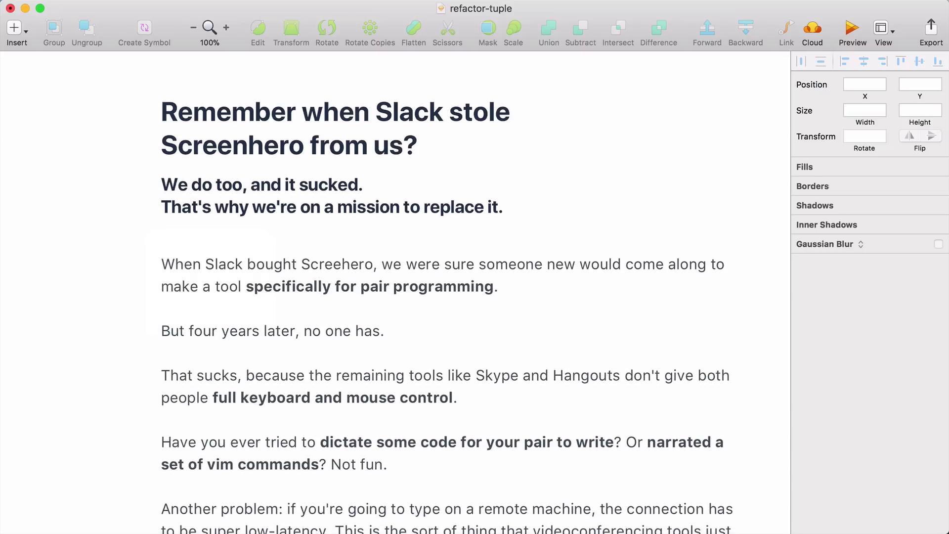
{"action": "key", "text": "Tab"}
{"action": "scroll", "coordinate": [720, 188], "scroll_direction": "right", "scroll_amount": 2}
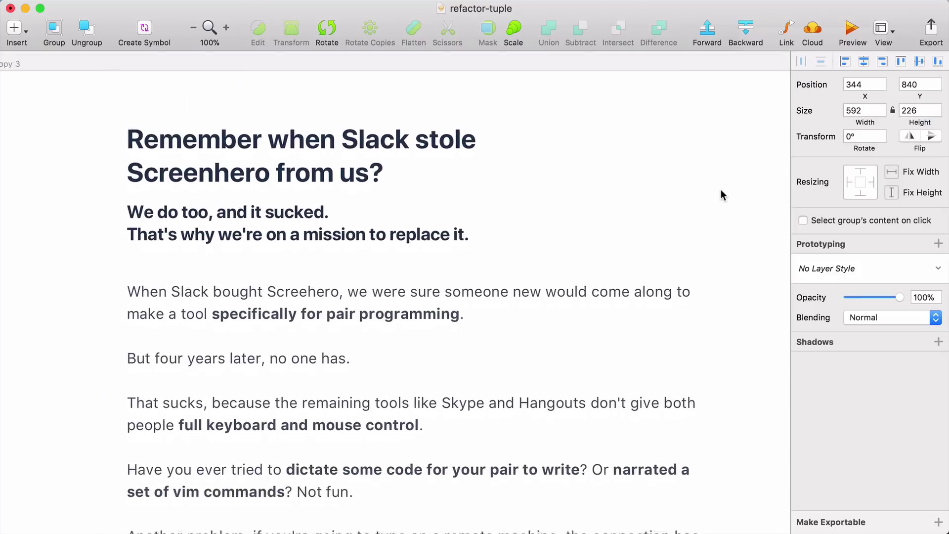
{"action": "scroll", "coordinate": [721, 191], "scroll_direction": "up", "scroll_amount": 1}
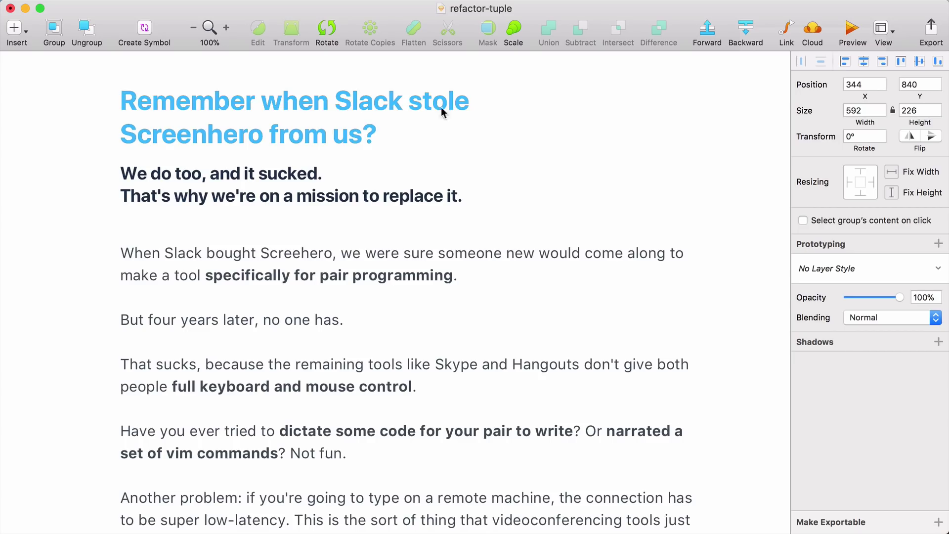
{"action": "scroll", "coordinate": [566, 149], "scroll_direction": "up", "scroll_amount": 3}
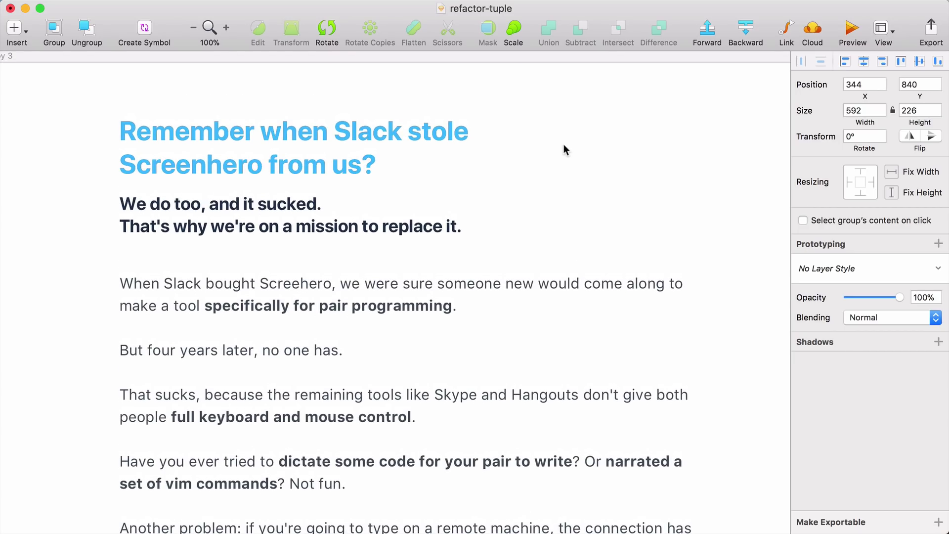
{"action": "scroll", "coordinate": [555, 179], "scroll_direction": "down", "scroll_amount": 2}
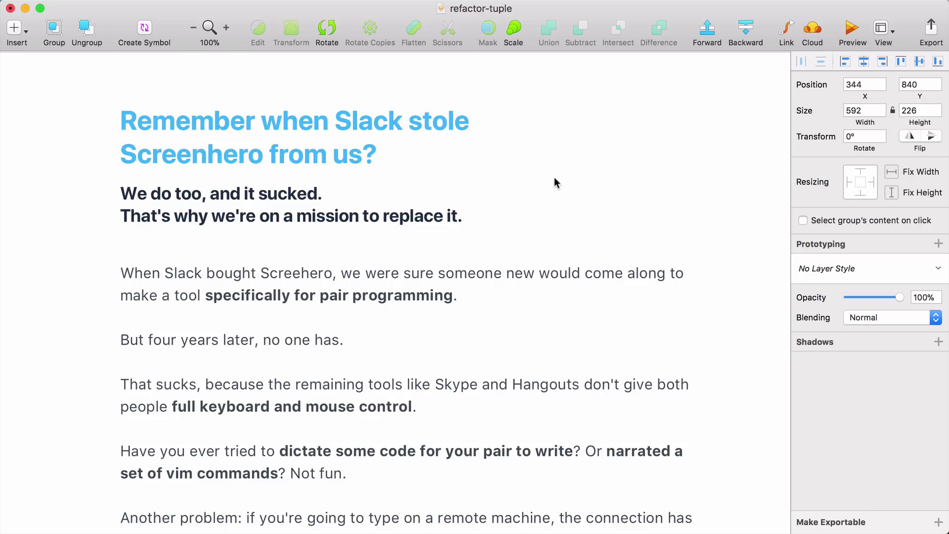
Set the heading to size 54 with 0 character spacing
{"action": "left_click", "coordinate": [294, 136]}
{"action": "left_click", "coordinate": [917, 311]}
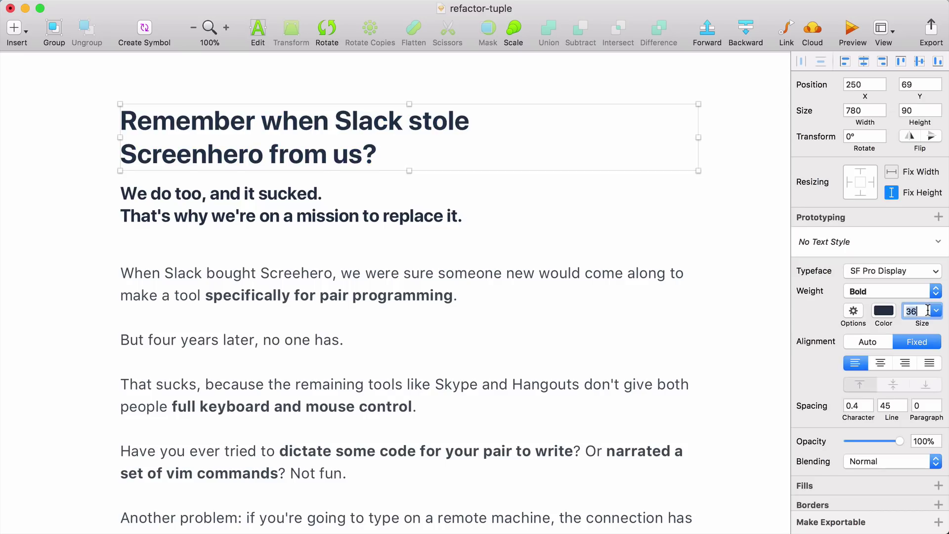
{"action": "type", "text": "46"}
{"action": "key", "text": "Return"}
{"action": "type", "text": "54"}
{"action": "key", "text": "Return"}
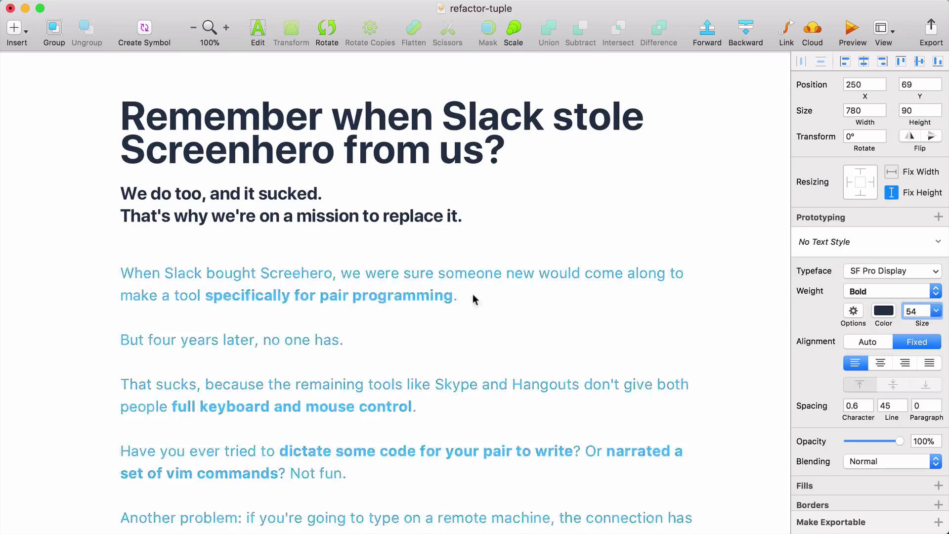
{"action": "left_click", "coordinate": [858, 405]}
{"action": "type", "text": "0"}
{"action": "key", "text": "Return"}
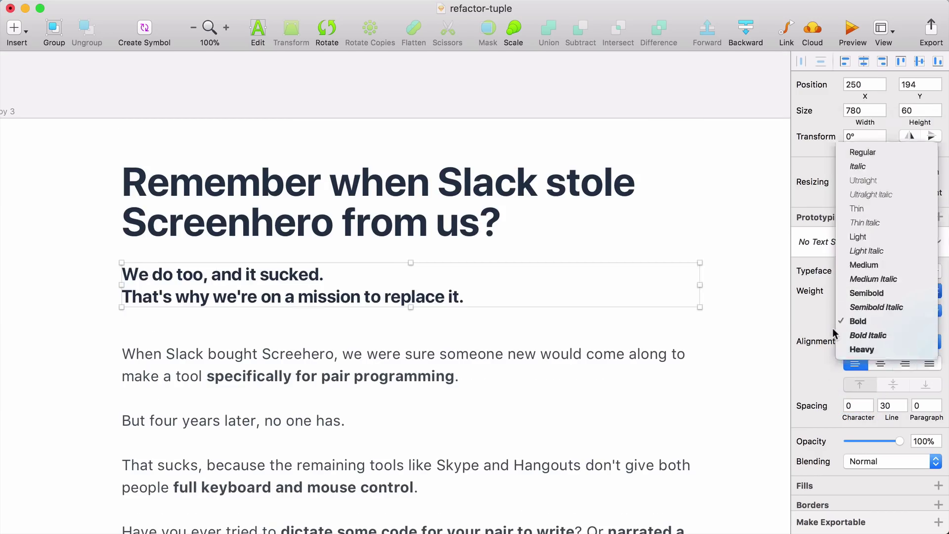
Make the subheading Regular weight at size 30
{"action": "left_click", "coordinate": [862, 151]}
{"action": "left_click", "coordinate": [919, 311]}
{"action": "type", "text": "30"}
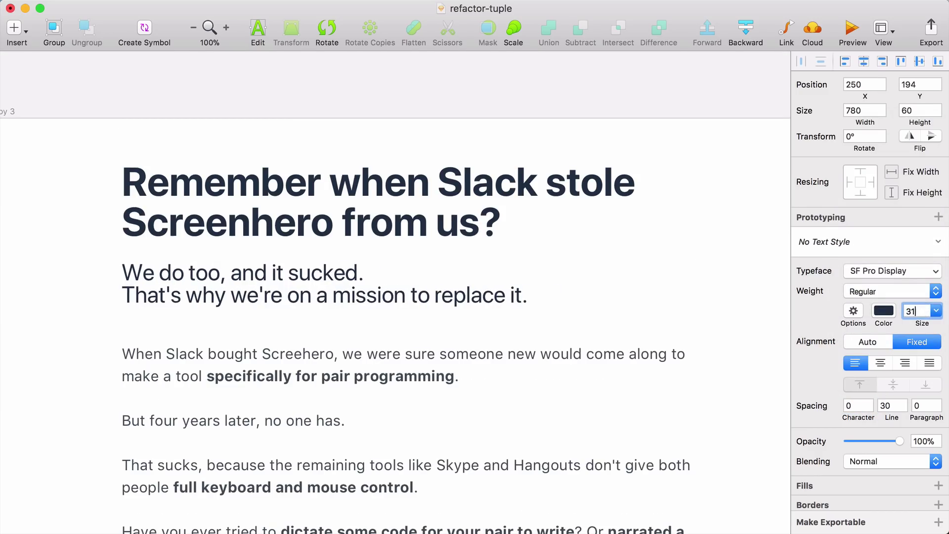
{"action": "key", "text": "Return"}
{"action": "scroll", "coordinate": [722, 298], "scroll_direction": "down", "scroll_amount": 3}
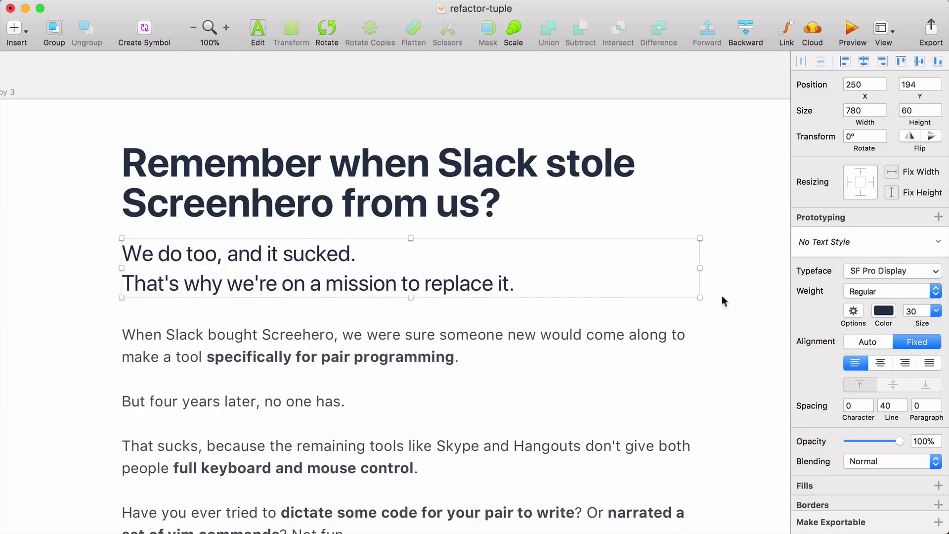
{"action": "left_click", "coordinate": [749, 319]}
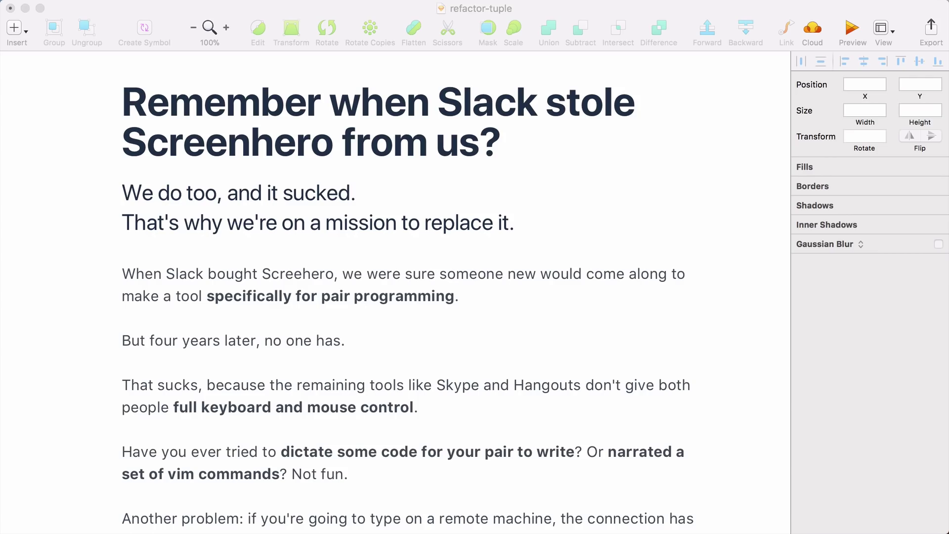
Set the heading's font weight to Black
{"action": "left_click", "coordinate": [644, 134]}
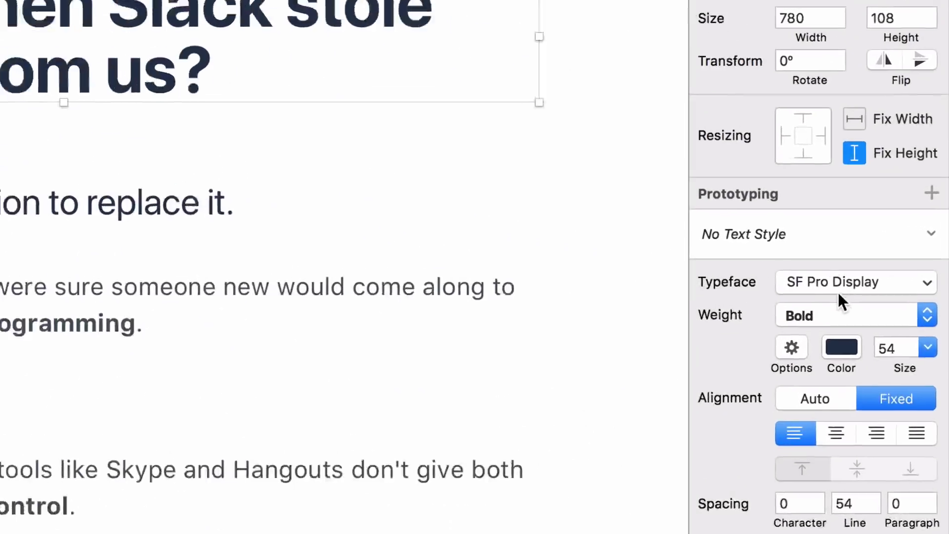
{"action": "left_click", "coordinate": [832, 316]}
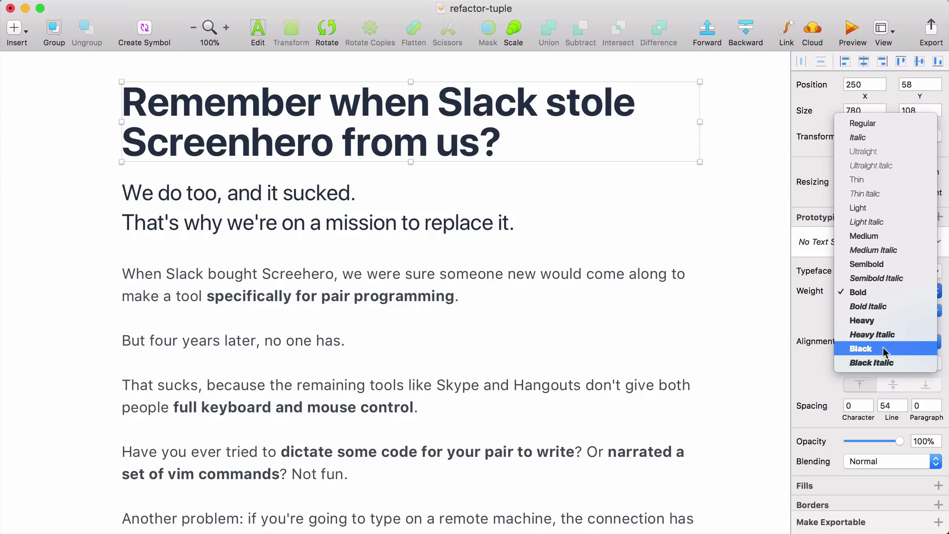
{"action": "left_click", "coordinate": [811, 425]}
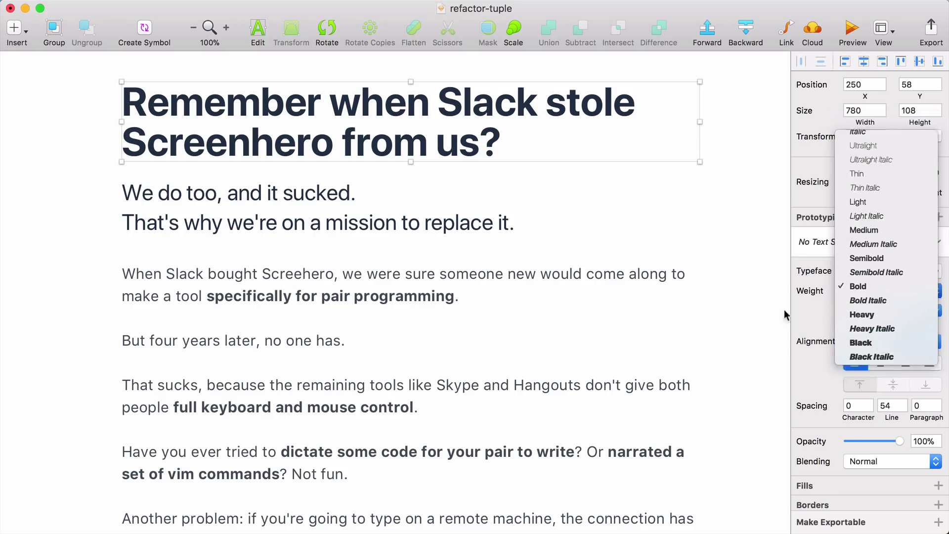
{"action": "left_click", "coordinate": [735, 206]}
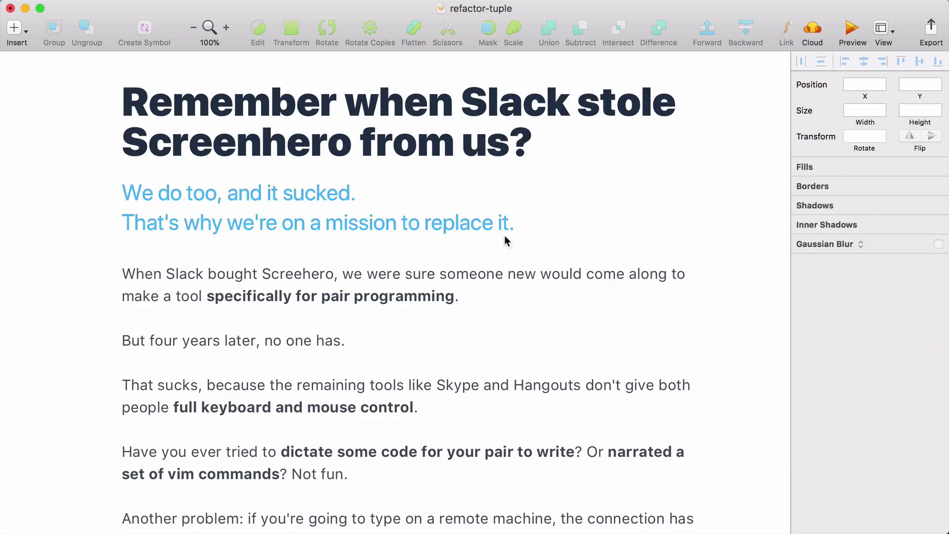
Select the subheading, heading and body paragraphs in turn to compare them
{"action": "left_click", "coordinate": [483, 233]}
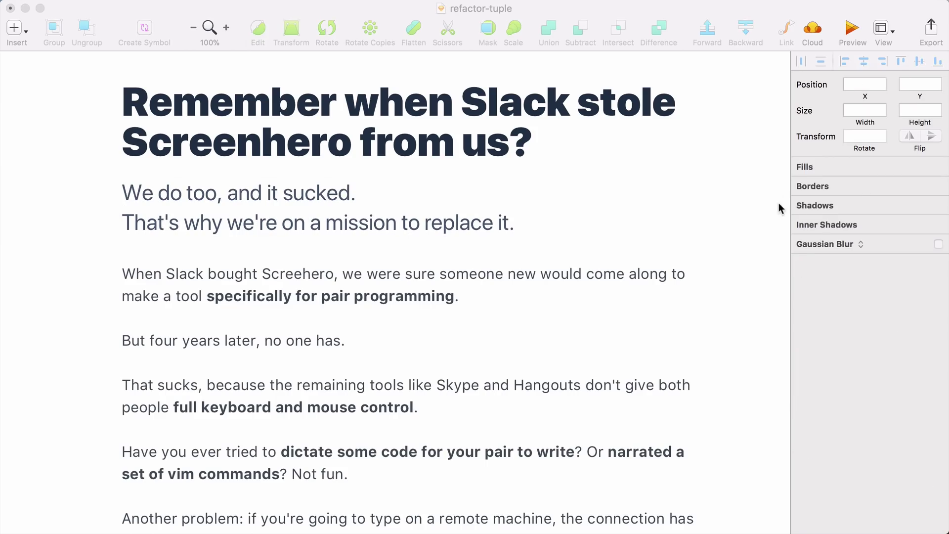
{"action": "left_click", "coordinate": [737, 220]}
{"action": "left_click", "coordinate": [324, 164]}
{"action": "left_click", "coordinate": [299, 317]}
Paste the teal gradient bar and move it to the top of the artboard
{"action": "scroll", "coordinate": [298, 317], "scroll_direction": "down", "scroll_amount": 10}
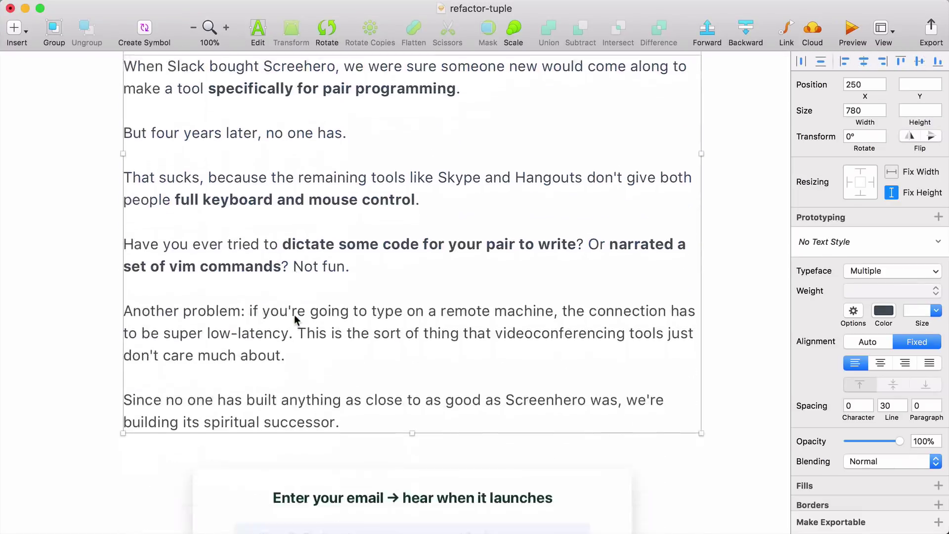
{"action": "key", "text": "super+v"}
{"action": "left_click_drag", "start_coordinate": [127, 301], "coordinate": [336, 68]}
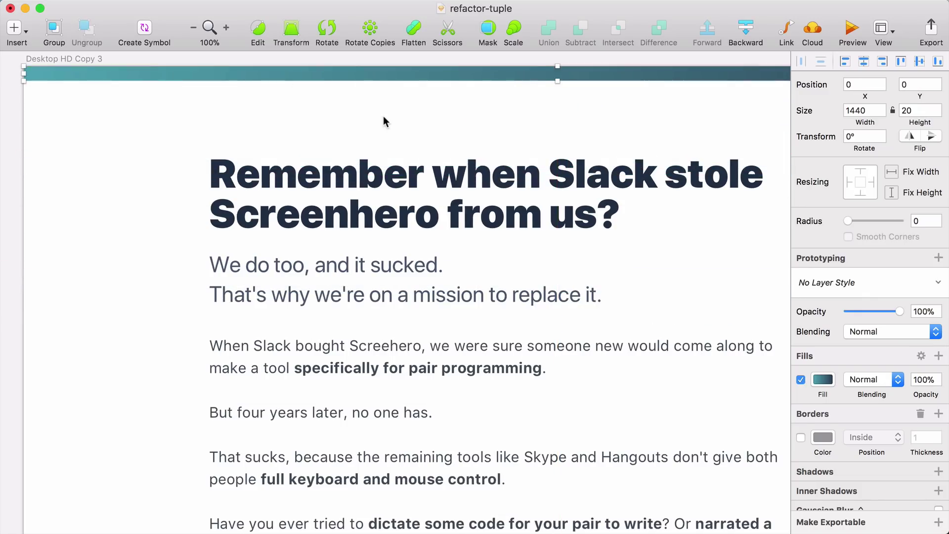
{"action": "scroll", "coordinate": [383, 121], "scroll_direction": "right", "scroll_amount": 2}
{"action": "scroll", "coordinate": [383, 122], "scroll_direction": "right", "scroll_amount": 2}
{"action": "scroll", "coordinate": [384, 122], "scroll_direction": "down", "scroll_amount": 1}
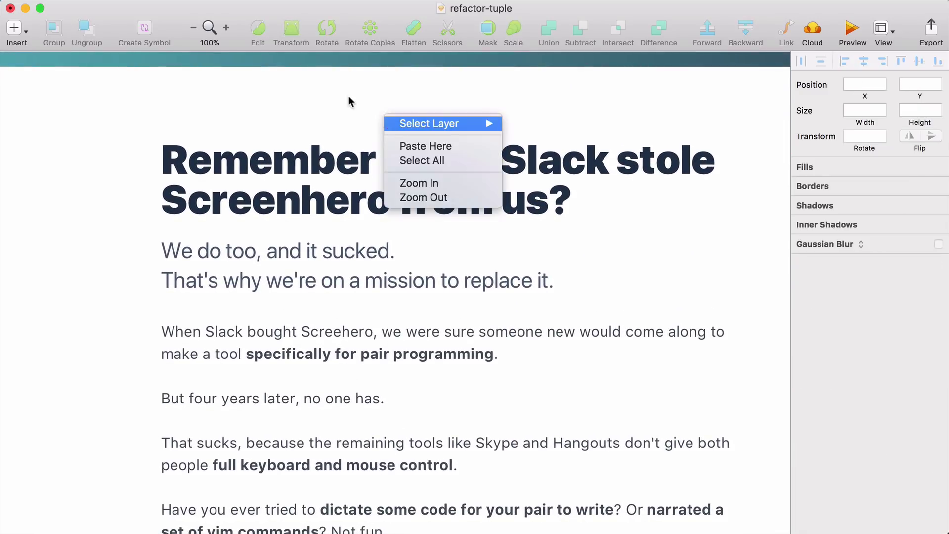
Check the thin teal bar's placement, then switch to the Vue course page in Chrome
{"action": "left_click", "coordinate": [349, 96]}
{"action": "scroll", "coordinate": [357, 91], "scroll_direction": "up", "scroll_amount": 2}
{"action": "left_click", "coordinate": [357, 93]}
{"action": "left_click", "coordinate": [365, 93], "text": "shift"}
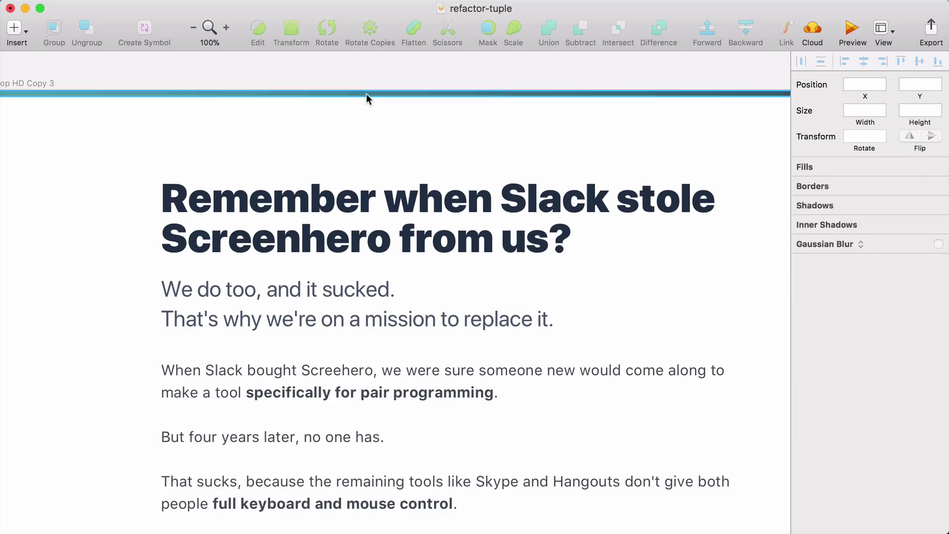
{"action": "scroll", "coordinate": [405, 71], "scroll_direction": "down", "scroll_amount": 1}
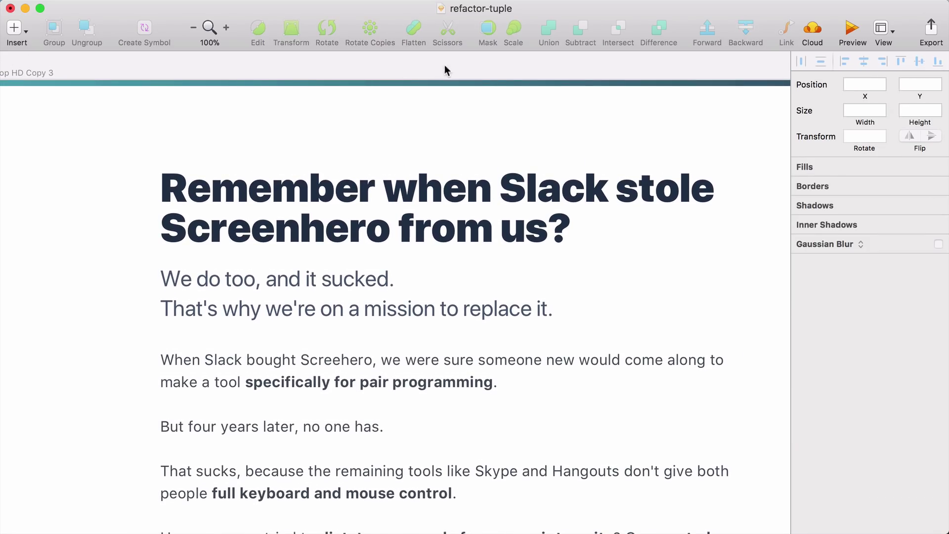
{"action": "scroll", "coordinate": [444, 65], "scroll_direction": "right", "scroll_amount": 3}
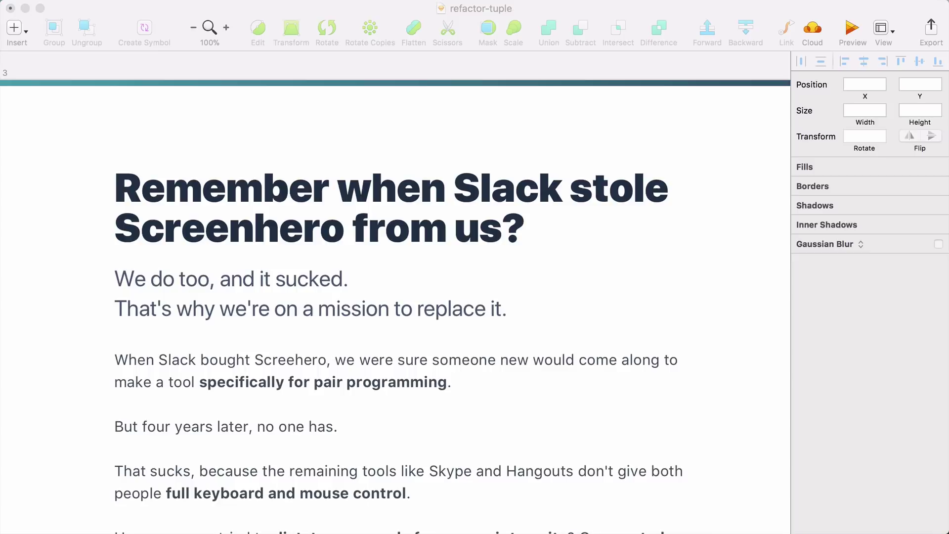
{"action": "key", "text": "super+Tab"}
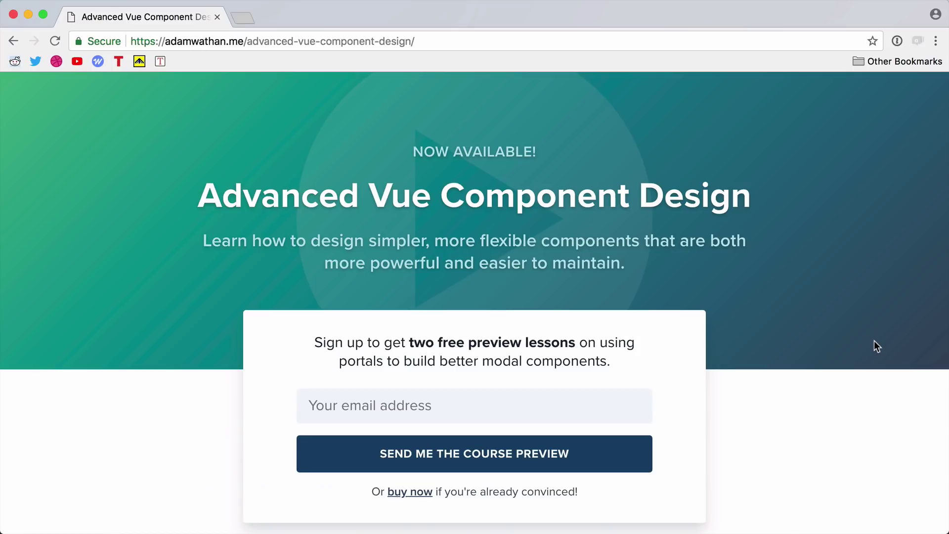
Scroll the Vue course page slightly, then return to the Sketch mockup
{"action": "scroll", "coordinate": [874, 340], "scroll_direction": "down", "scroll_amount": 1}
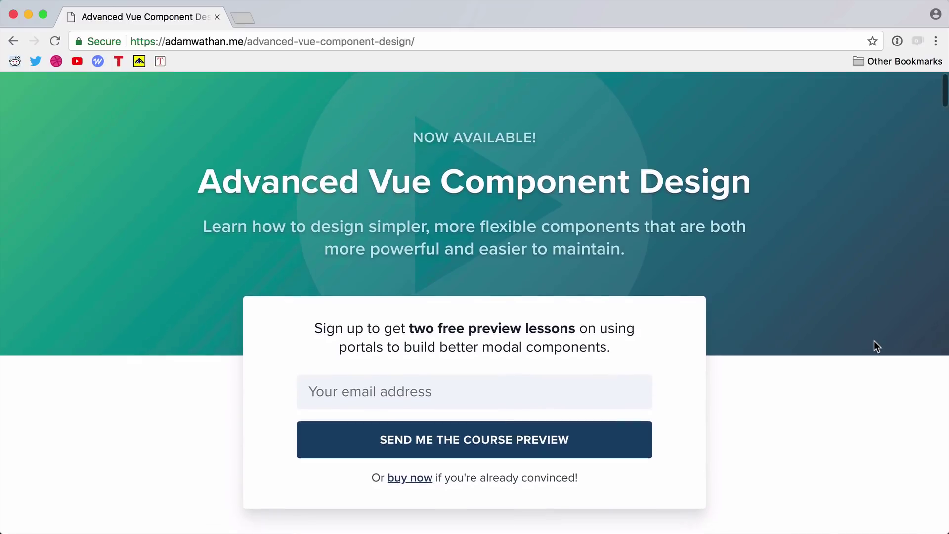
{"action": "key", "text": "super+Tab"}
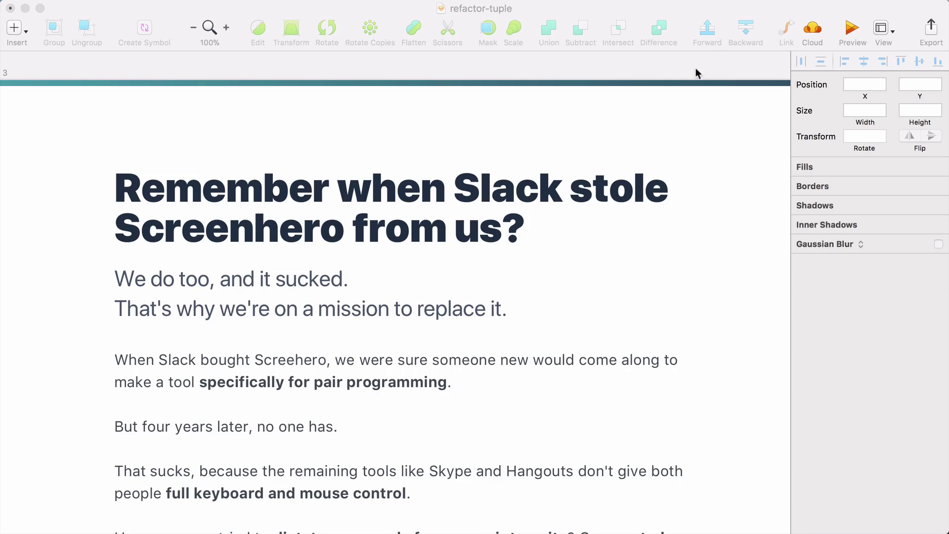
Browse Dribbble shots by colour, searching for the blue-violet #4030e8
{"action": "left_click", "coordinate": [210, 517]}
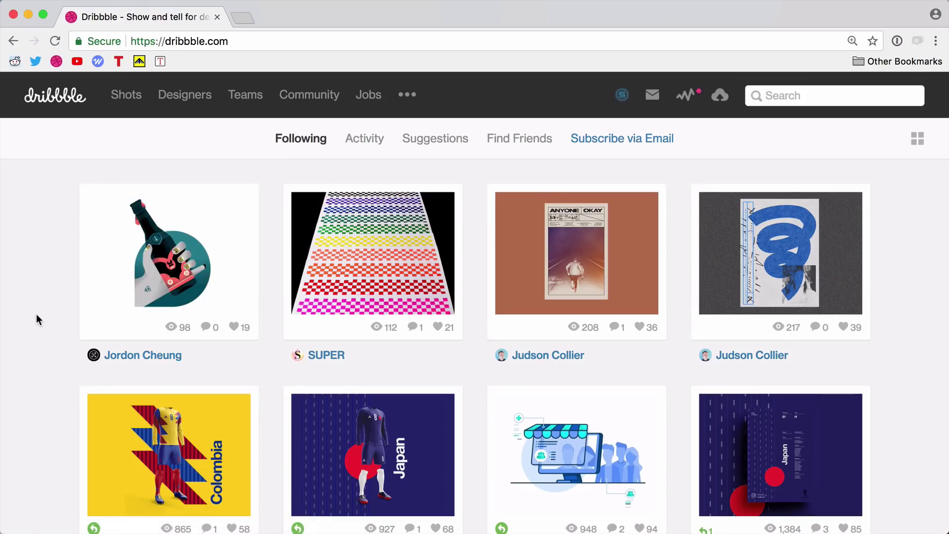
{"action": "mouse_move", "coordinate": [354, 115]}
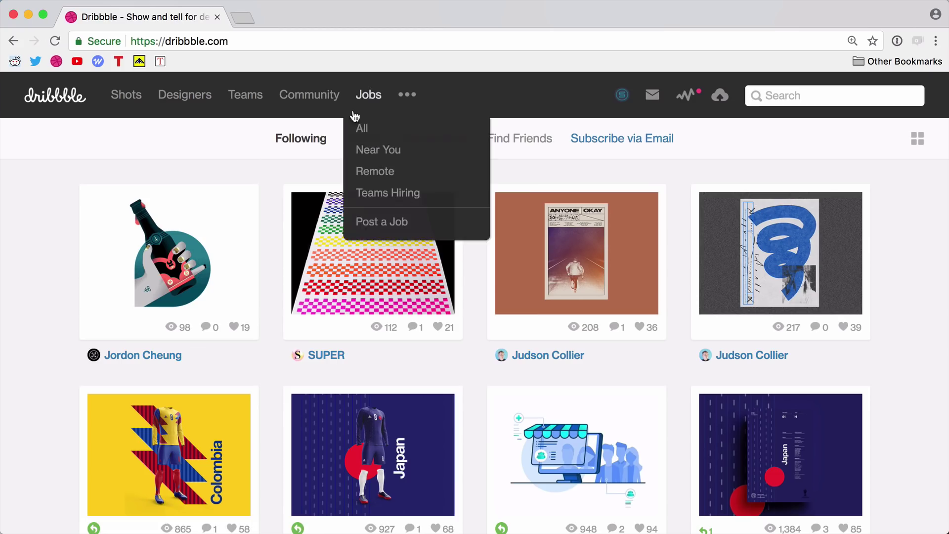
{"action": "mouse_move", "coordinate": [400, 94]}
{"action": "left_click", "coordinate": [422, 349]}
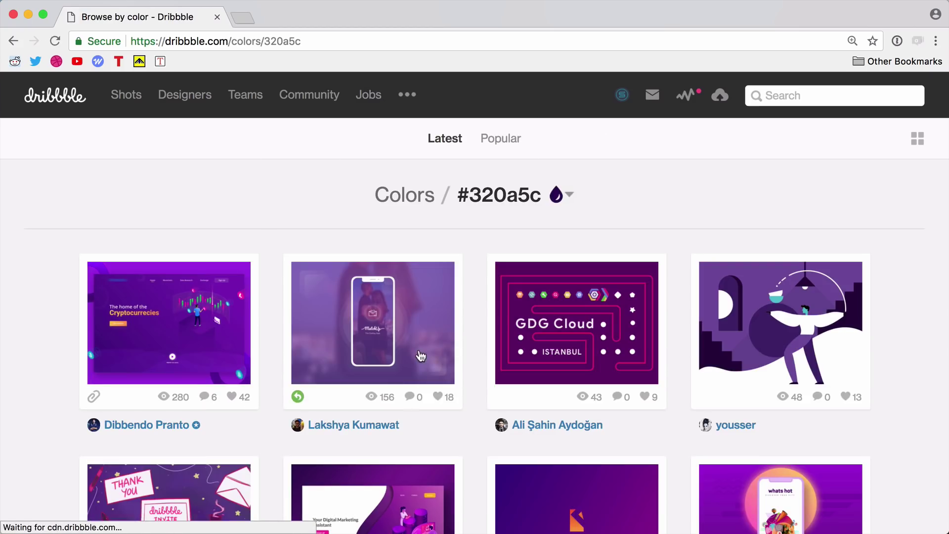
{"action": "left_click", "coordinate": [573, 197]}
{"action": "scroll", "coordinate": [589, 262], "scroll_direction": "down", "scroll_amount": 2}
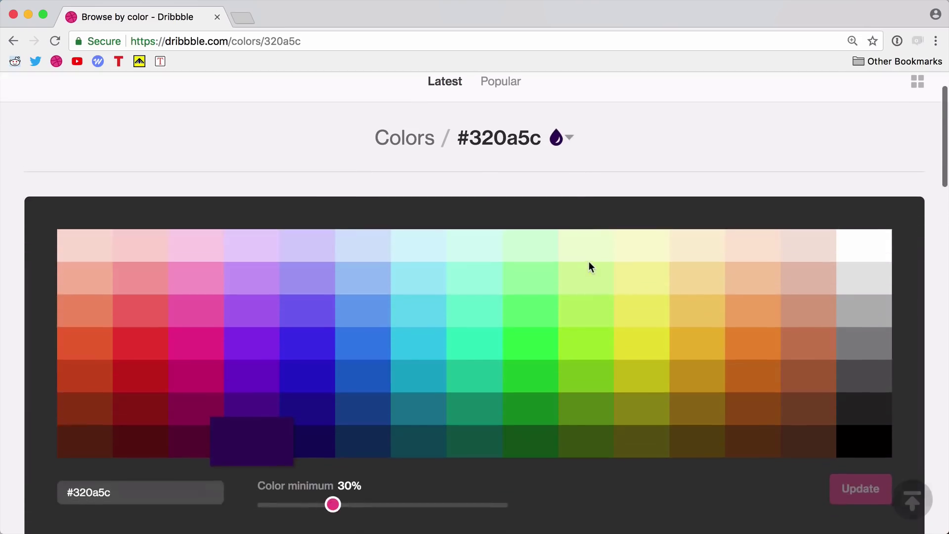
{"action": "scroll", "coordinate": [589, 261], "scroll_direction": "down", "scroll_amount": 4}
{"action": "left_click", "coordinate": [531, 324]}
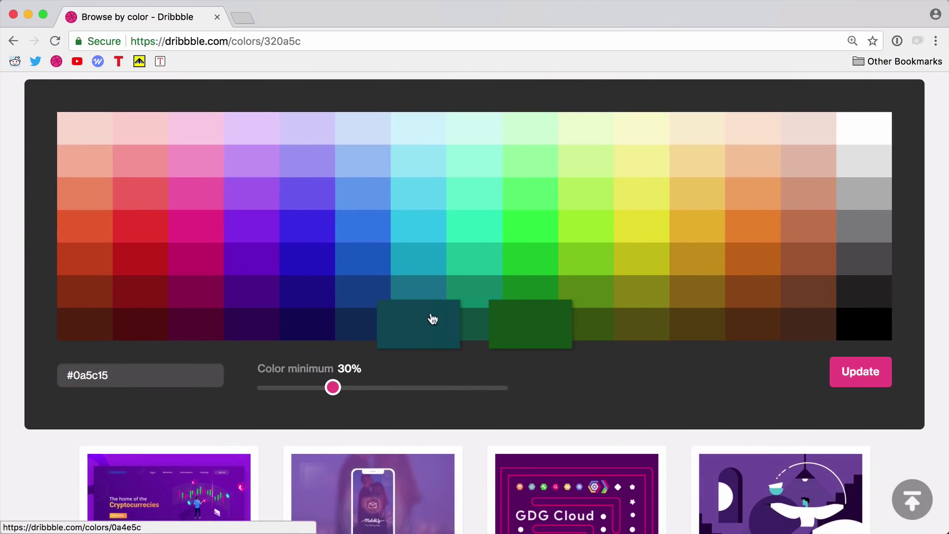
{"action": "left_click", "coordinate": [316, 237]}
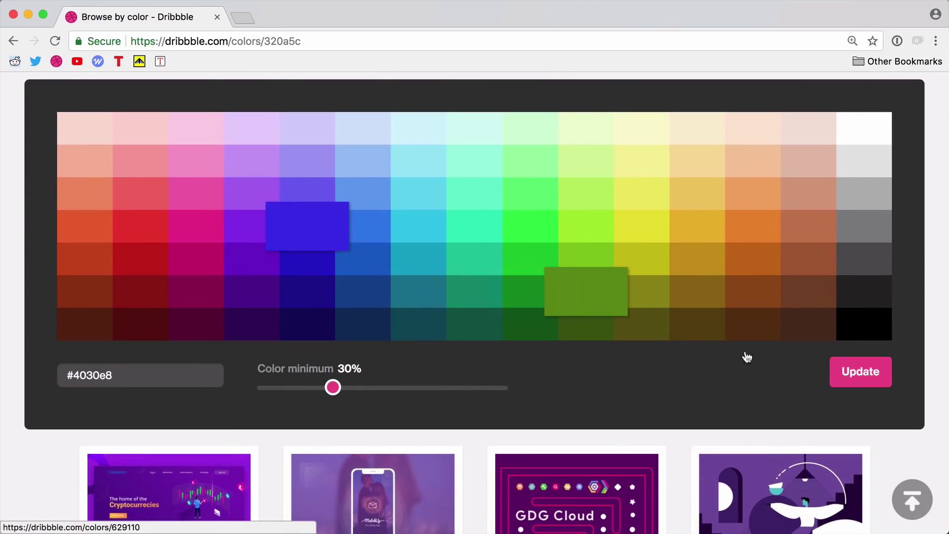
{"action": "left_click", "coordinate": [862, 376]}
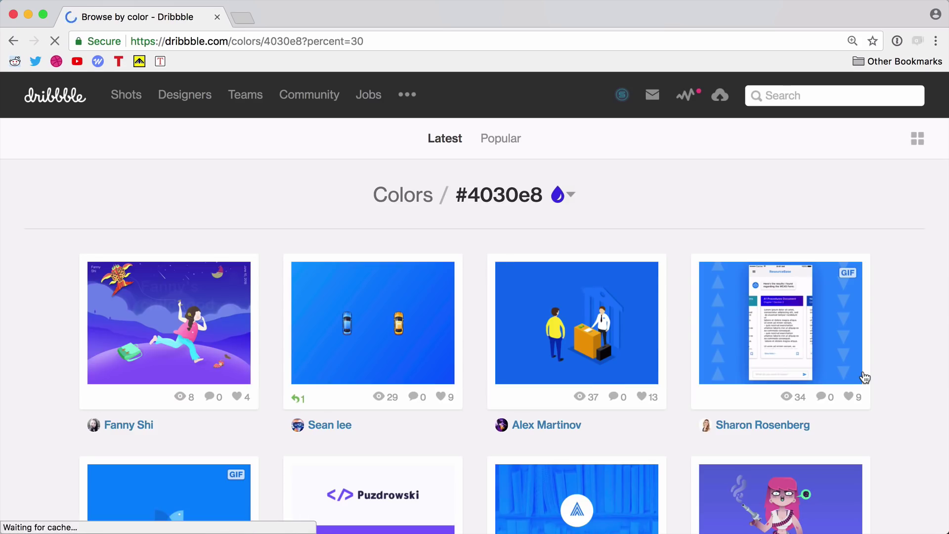
Sort the #4030e8 results by Popular and open Unity's Product Features shot
{"action": "left_click", "coordinate": [507, 147]}
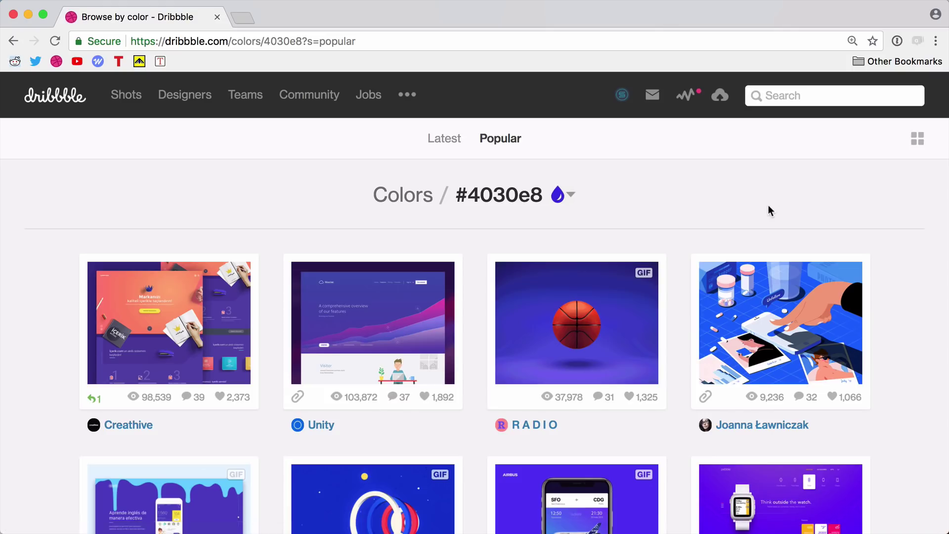
{"action": "scroll", "coordinate": [768, 205], "scroll_direction": "down", "scroll_amount": 2}
{"action": "scroll", "coordinate": [769, 208], "scroll_direction": "down", "scroll_amount": 3}
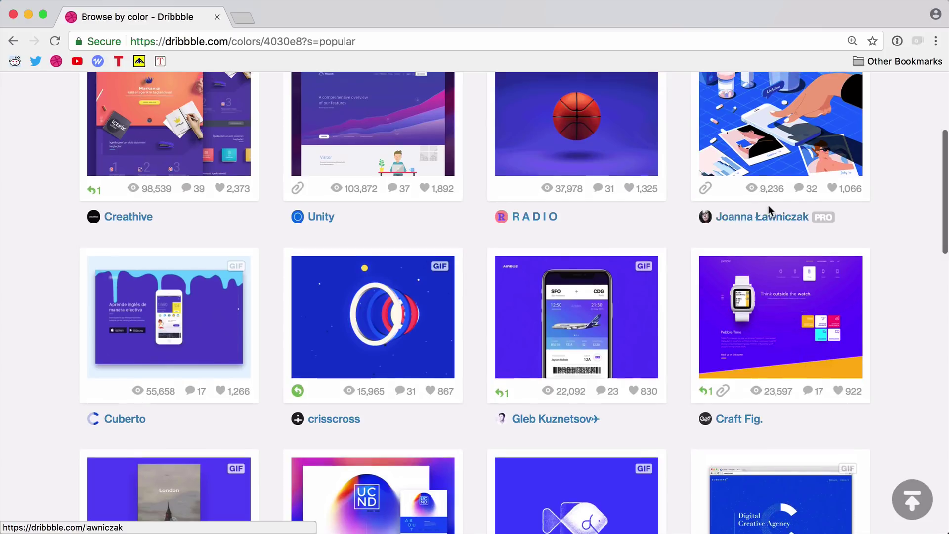
{"action": "scroll", "coordinate": [913, 242], "scroll_direction": "down", "scroll_amount": 2}
{"action": "scroll", "coordinate": [914, 243], "scroll_direction": "up", "scroll_amount": 2}
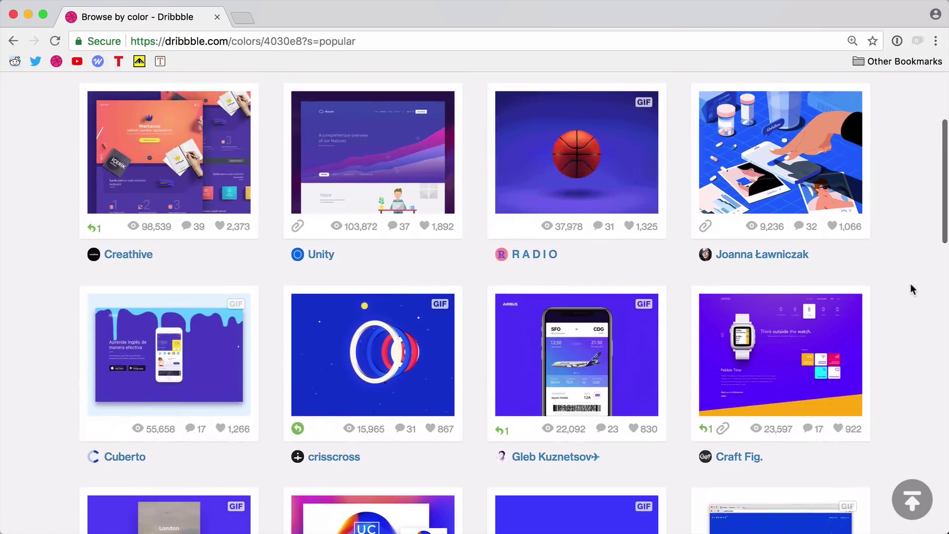
{"action": "scroll", "coordinate": [911, 283], "scroll_direction": "up", "scroll_amount": 4}
{"action": "left_click", "coordinate": [411, 268]}
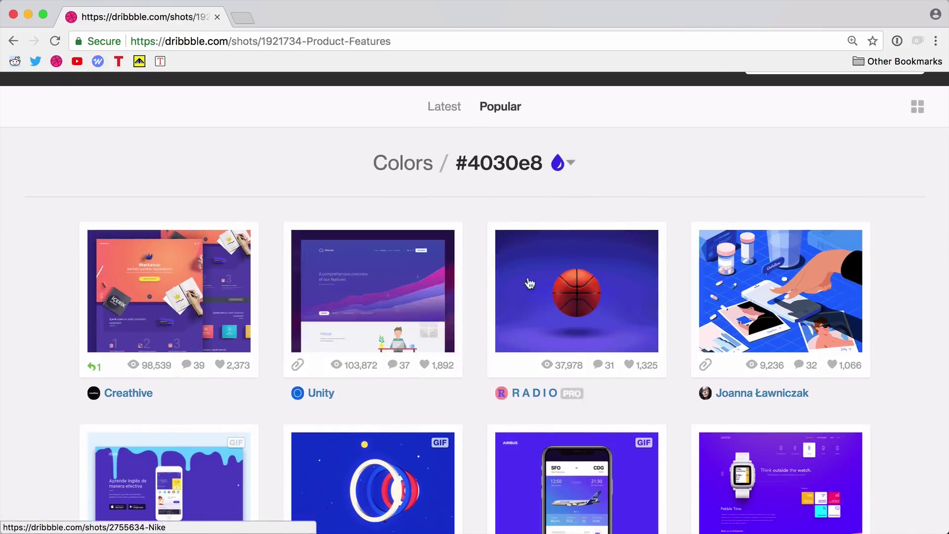
Sample the Unity shot's violet with Sketch's colour picker as the top bar fill
{"action": "scroll", "coordinate": [528, 277], "scroll_direction": "down", "scroll_amount": 2}
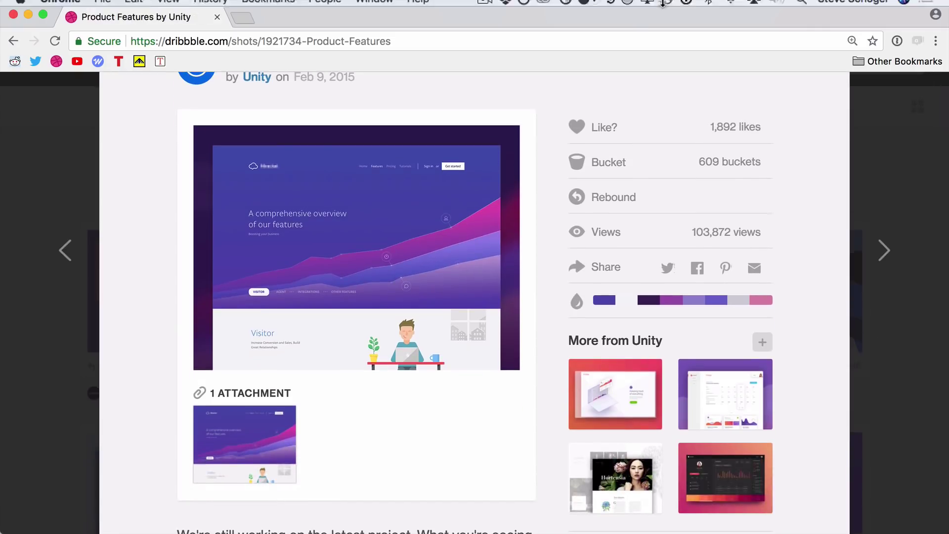
{"action": "left_click", "coordinate": [591, 9]}
{"action": "left_click", "coordinate": [324, 167]}
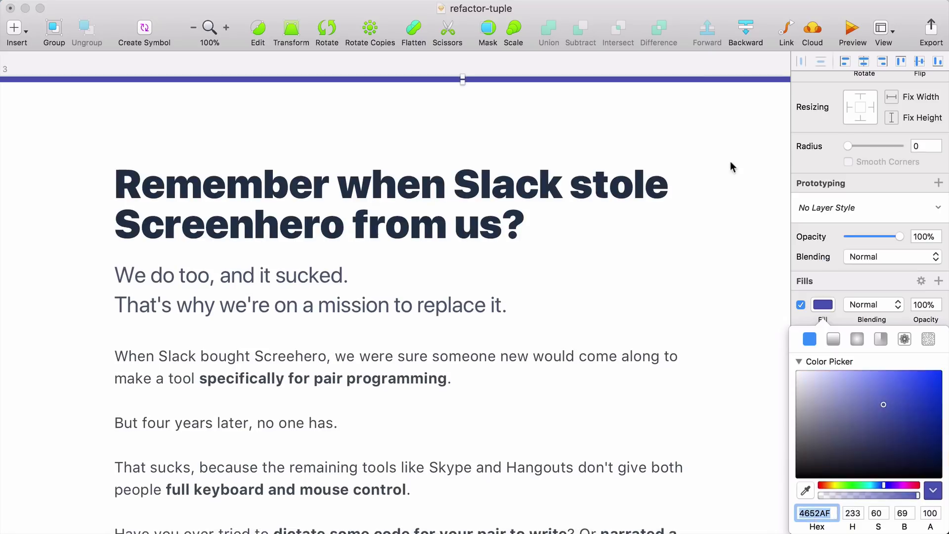
{"action": "left_click", "coordinate": [731, 161]}
{"action": "key", "text": "super+Tab"}
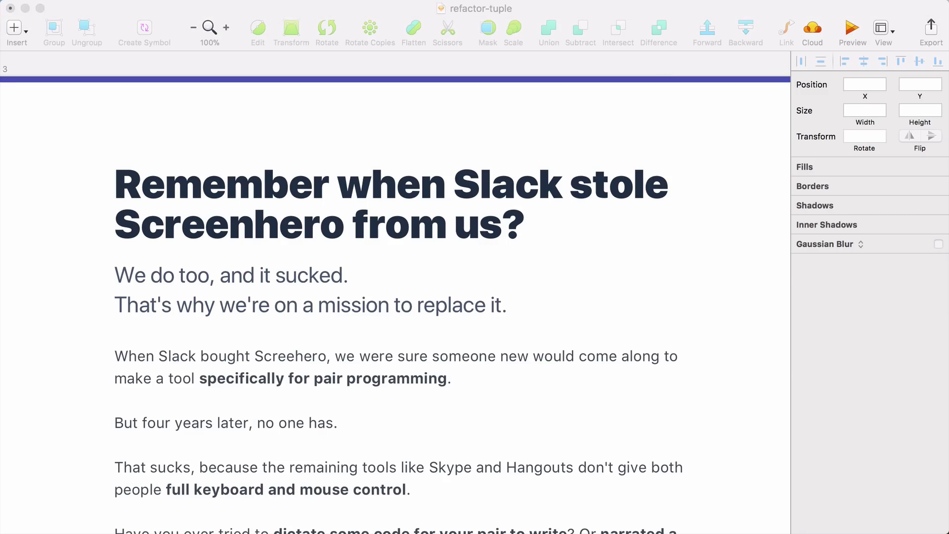
Paste the TUPLE logo group above the hero headline and nudge it into place
{"action": "key", "text": "super+Tab"}
{"action": "key", "text": "super+v"}
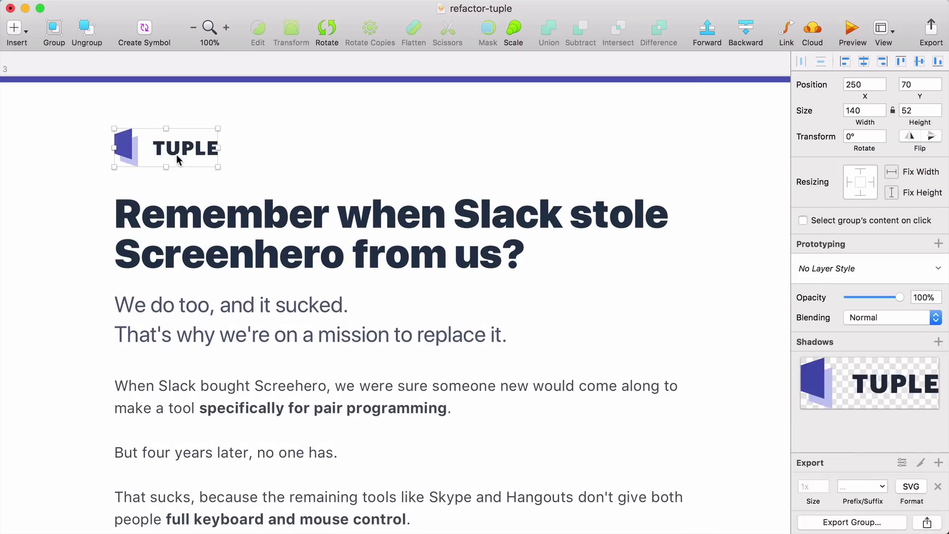
{"action": "mouse_move", "coordinate": [168, 144]}
{"action": "left_mouse_down"}
{"action": "mouse_move", "coordinate": [168, 94]}
{"action": "mouse_move", "coordinate": [168, 142]}
{"action": "left_mouse_up"}
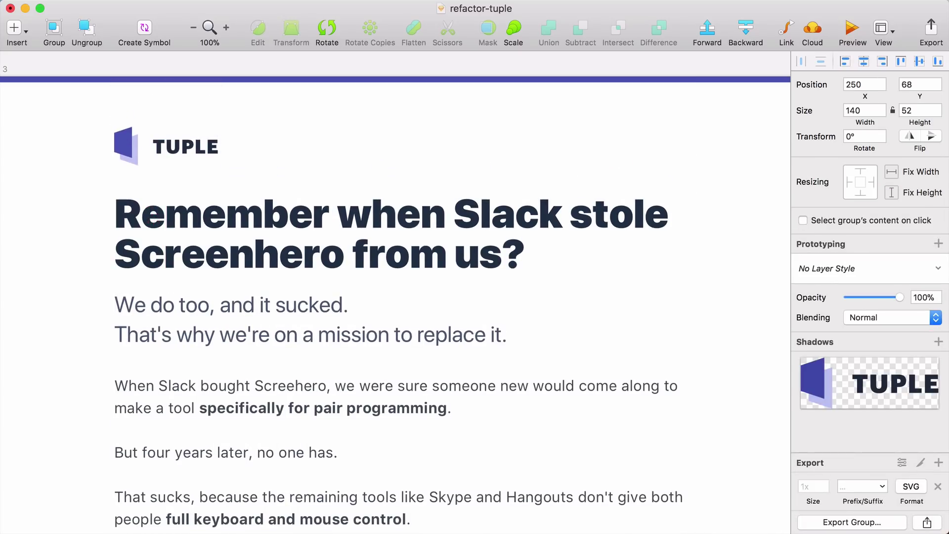
{"action": "key", "text": "super+Tab"}
{"action": "key", "text": "super+Tab"}
{"action": "key", "text": "super+v"}
{"action": "scroll", "coordinate": [778, 257], "scroll_direction": "down", "scroll_amount": 10}
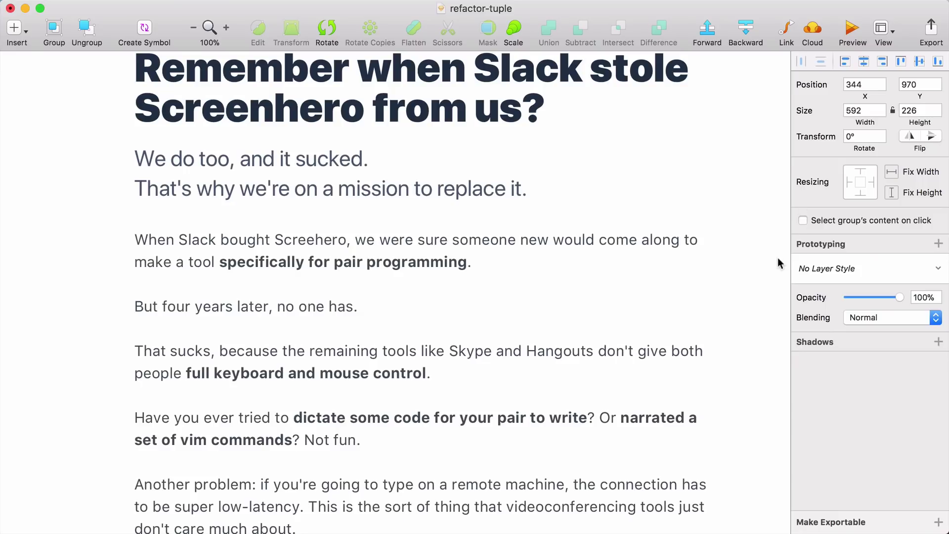
{"action": "scroll", "coordinate": [779, 258], "scroll_direction": "down", "scroll_amount": 1}
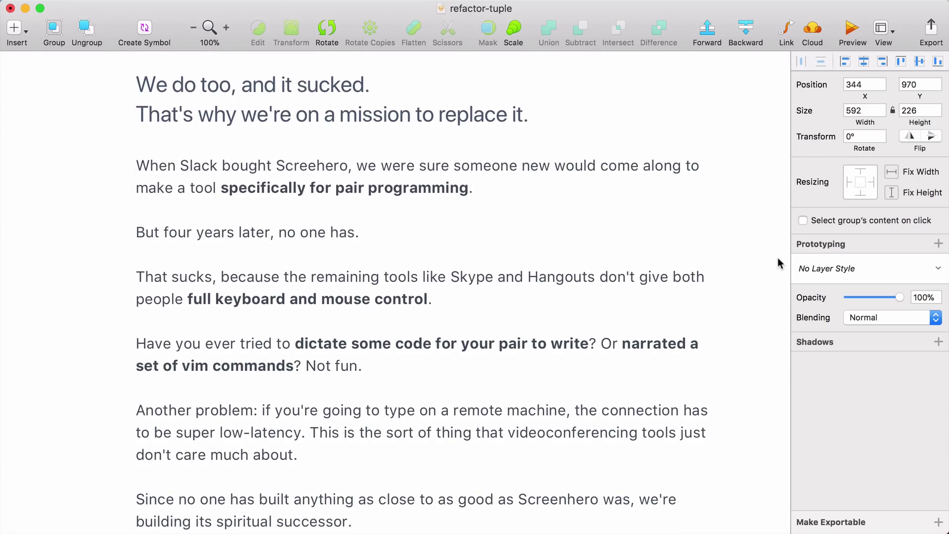
{"action": "scroll", "coordinate": [778, 259], "scroll_direction": "down", "scroll_amount": 1}
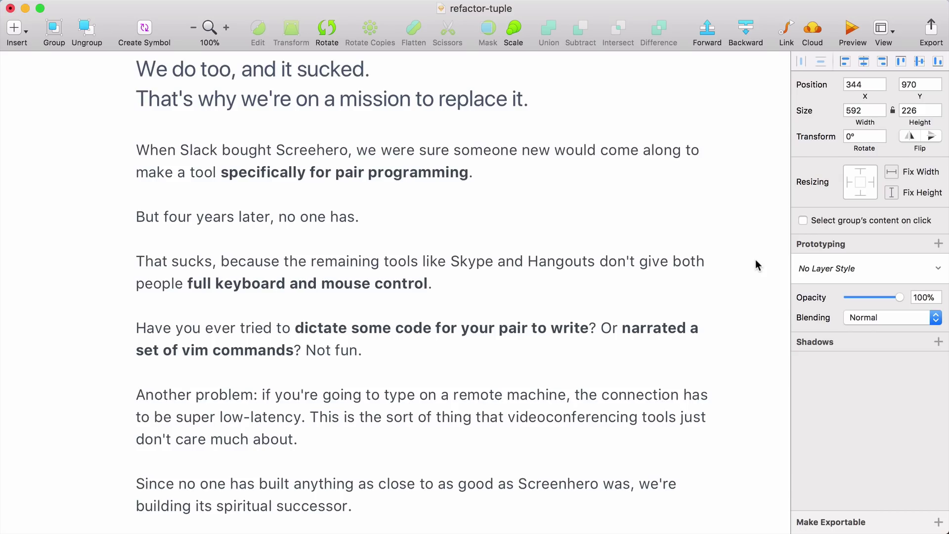
Set the body paragraph text to Regular weight
{"action": "left_click", "coordinate": [628, 260]}
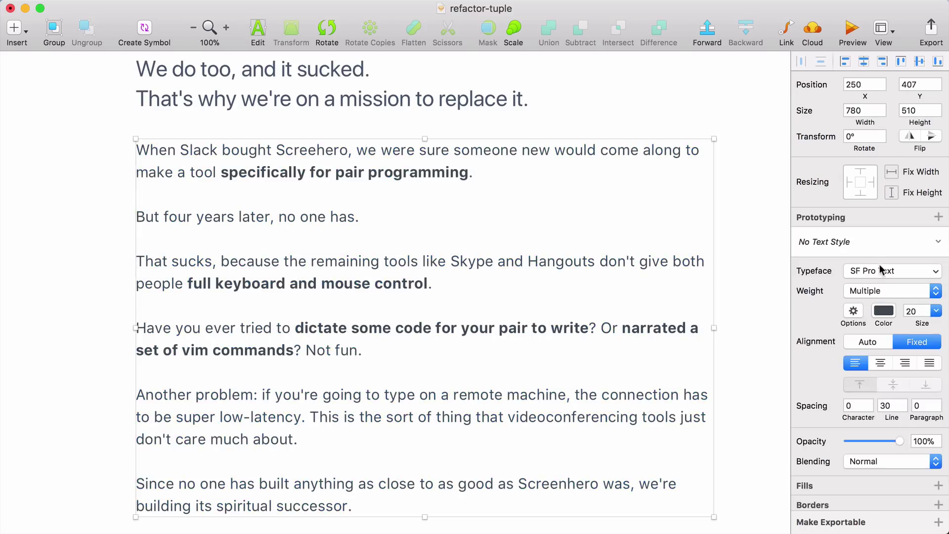
{"action": "left_click", "coordinate": [874, 296]}
{"action": "left_click", "coordinate": [869, 292]}
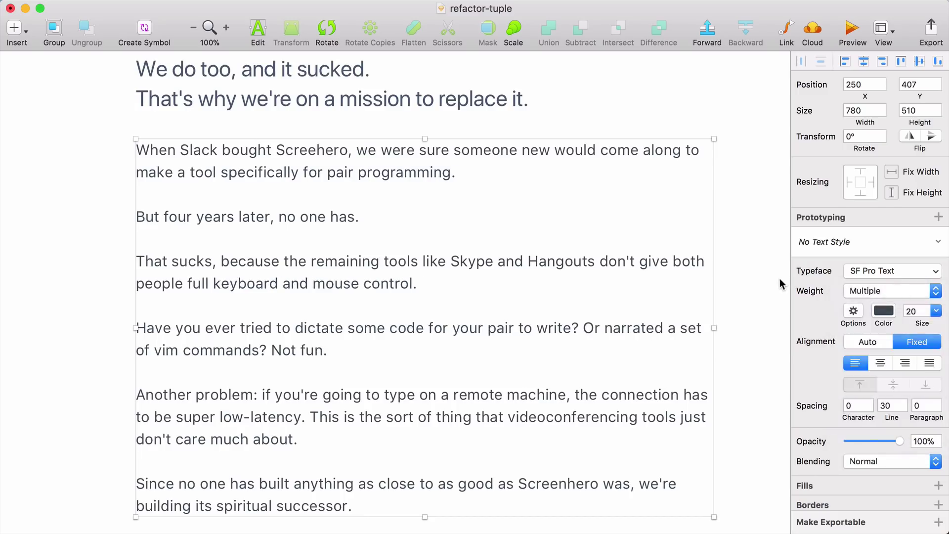
{"action": "left_click", "coordinate": [779, 280]}
Undo the italic on 'stole' so the headline is fully upright
{"action": "scroll", "coordinate": [778, 285], "scroll_direction": "down", "scroll_amount": 2}
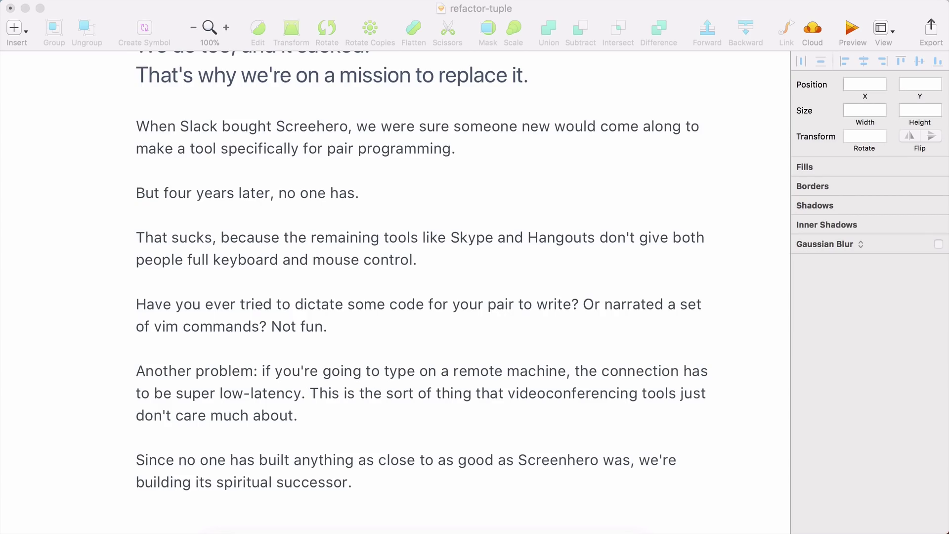
{"action": "scroll", "coordinate": [760, 306], "scroll_direction": "up", "scroll_amount": 10}
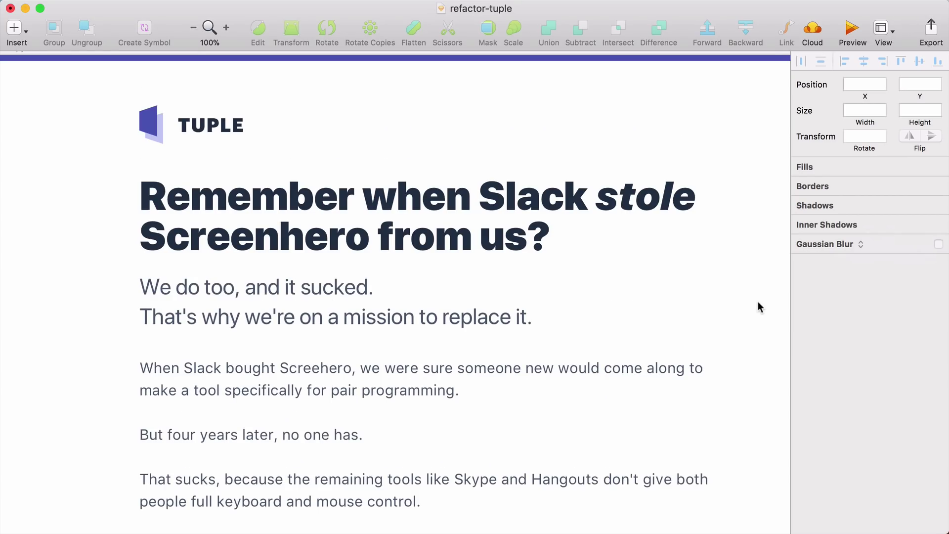
{"action": "key", "text": "super+z"}
{"action": "left_click", "coordinate": [536, 133]}
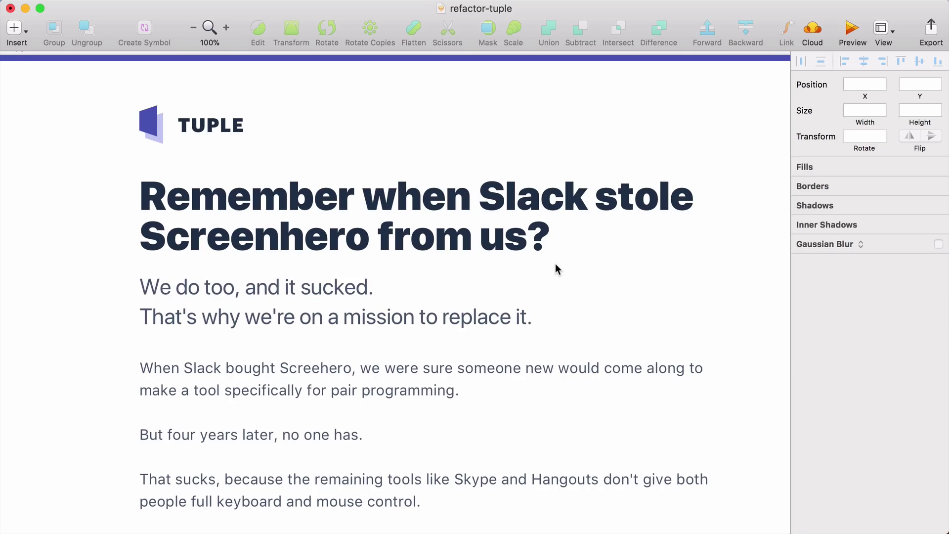
Make the word 'stole' in the headline Black Italic
{"action": "left_click", "coordinate": [643, 196]}
{"action": "double_click", "coordinate": [643, 195]}
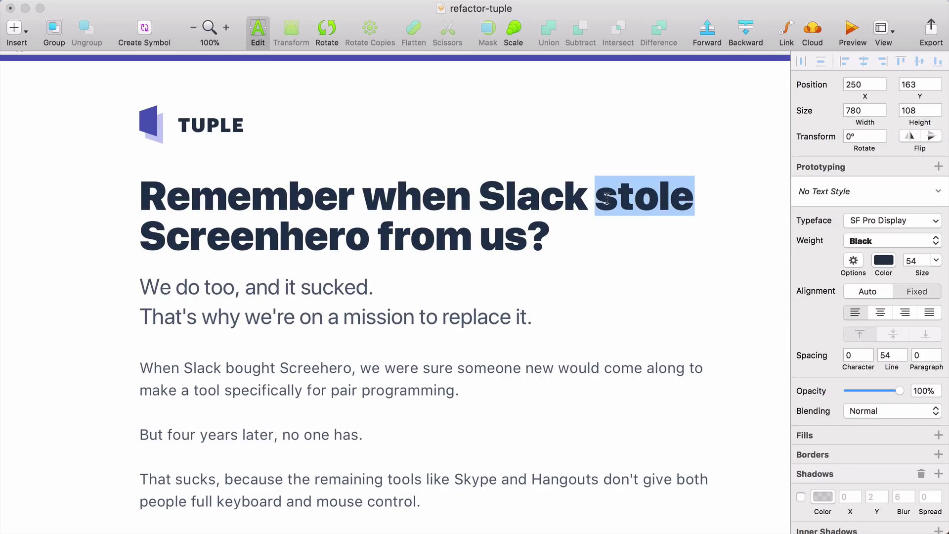
{"action": "left_click", "coordinate": [866, 241]}
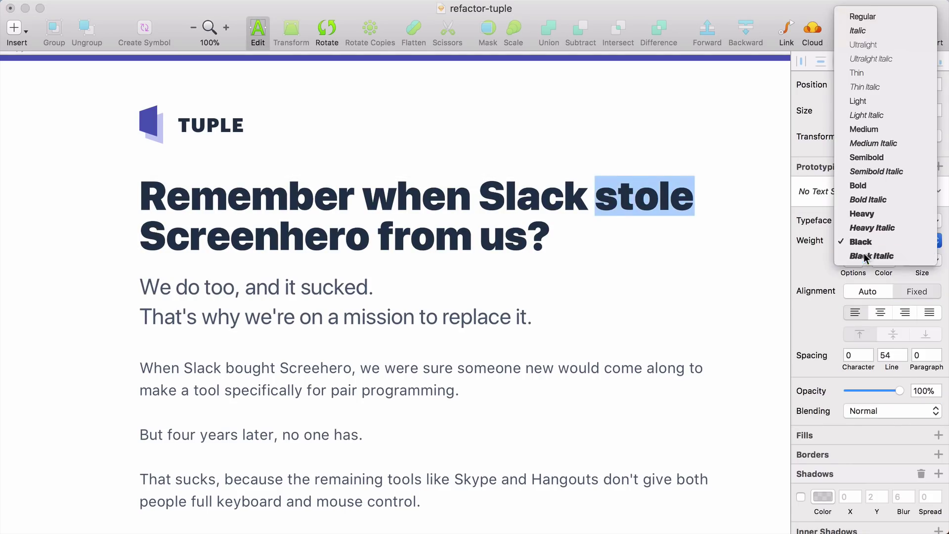
{"action": "left_click", "coordinate": [866, 254]}
{"action": "key", "text": "Escape"}
{"action": "left_click", "coordinate": [752, 303]}
Set the word 'sucked' in the subtitle to Italic
{"action": "scroll", "coordinate": [752, 302], "scroll_direction": "left", "scroll_amount": 3}
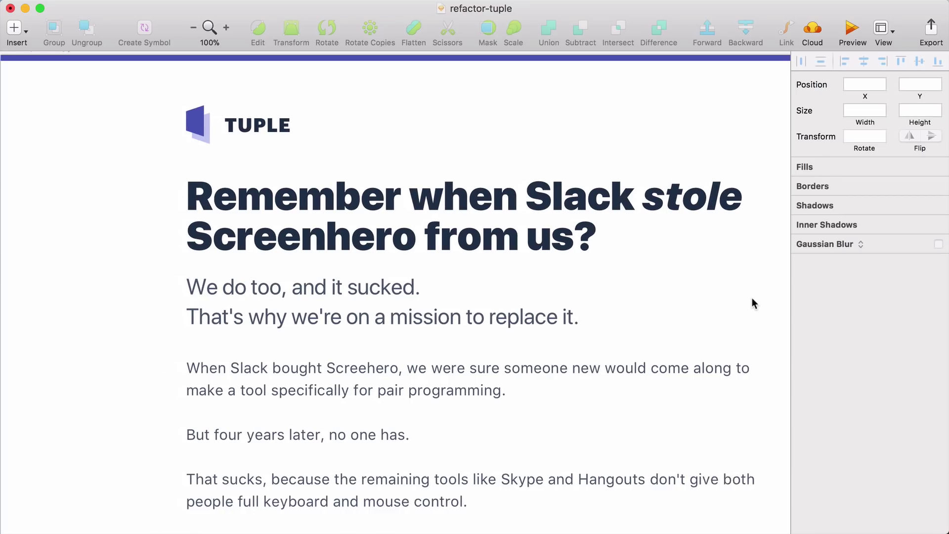
{"action": "scroll", "coordinate": [752, 299], "scroll_direction": "right", "scroll_amount": 3}
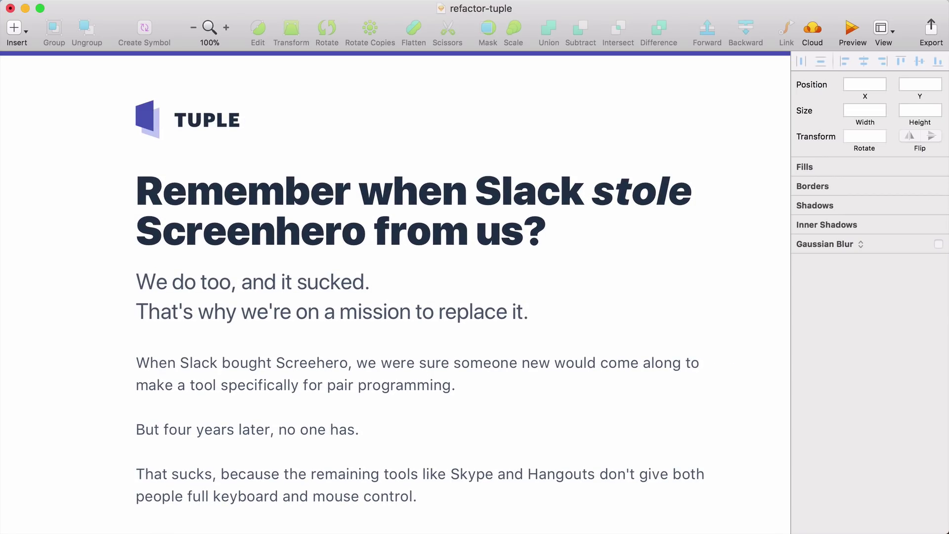
{"action": "scroll", "coordinate": [96, 323], "scroll_direction": "down", "scroll_amount": 3}
{"action": "left_click", "coordinate": [318, 239]}
{"action": "double_click", "coordinate": [318, 240]}
{"action": "left_click", "coordinate": [882, 239]}
{"action": "left_click", "coordinate": [870, 255]}
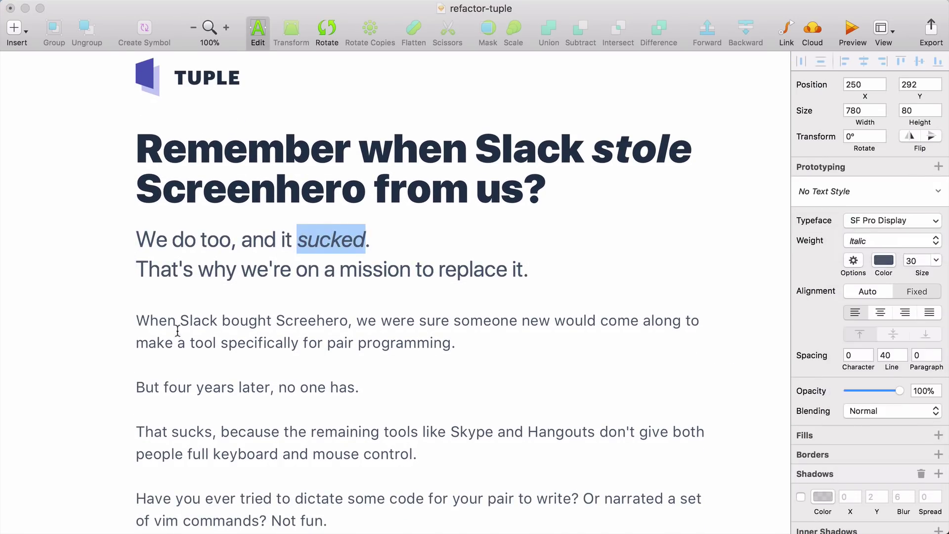
{"action": "key", "text": "Escape"}
Italicise 'four' and 'Not fun' in the body text
{"action": "left_click", "coordinate": [198, 321]}
{"action": "double_click", "coordinate": [191, 387]}
{"action": "left_click_drag", "start_coordinate": [191, 387], "coordinate": [163, 387]}
{"action": "left_click", "coordinate": [899, 241]}
{"action": "left_click", "coordinate": [870, 256]}
{"action": "scroll", "coordinate": [474, 430], "scroll_direction": "down", "scroll_amount": 3}
{"action": "left_click_drag", "start_coordinate": [284, 470], "coordinate": [340, 470]}
{"action": "left_click", "coordinate": [890, 241]}
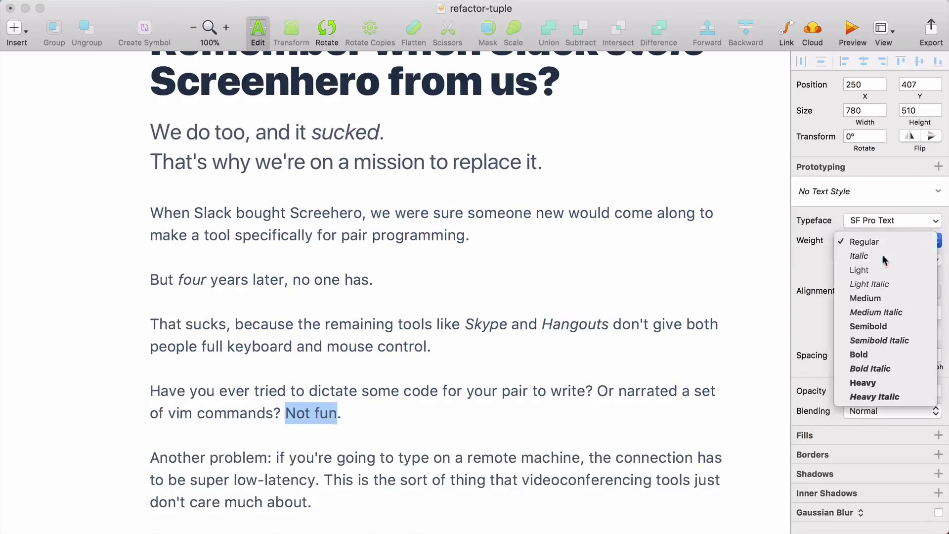
{"action": "left_click", "coordinate": [870, 256]}
Finish editing the body text and bring the Sketch document back into focus
{"action": "scroll", "coordinate": [693, 396], "scroll_direction": "down", "scroll_amount": 3}
{"action": "double_click", "coordinate": [574, 388]}
{"action": "left_click", "coordinate": [759, 413]}
{"action": "scroll", "coordinate": [758, 413], "scroll_direction": "up", "scroll_amount": 10}
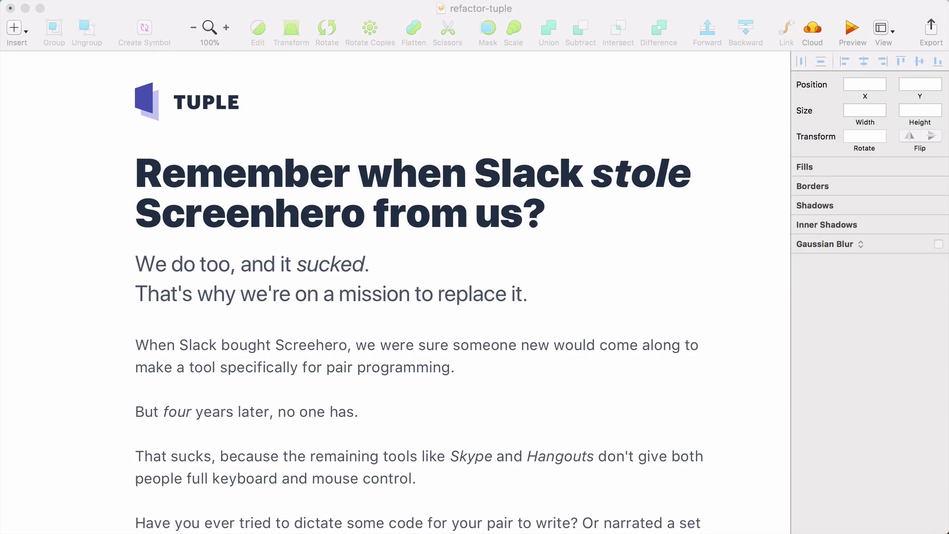
{"action": "left_click", "coordinate": [766, 218]}
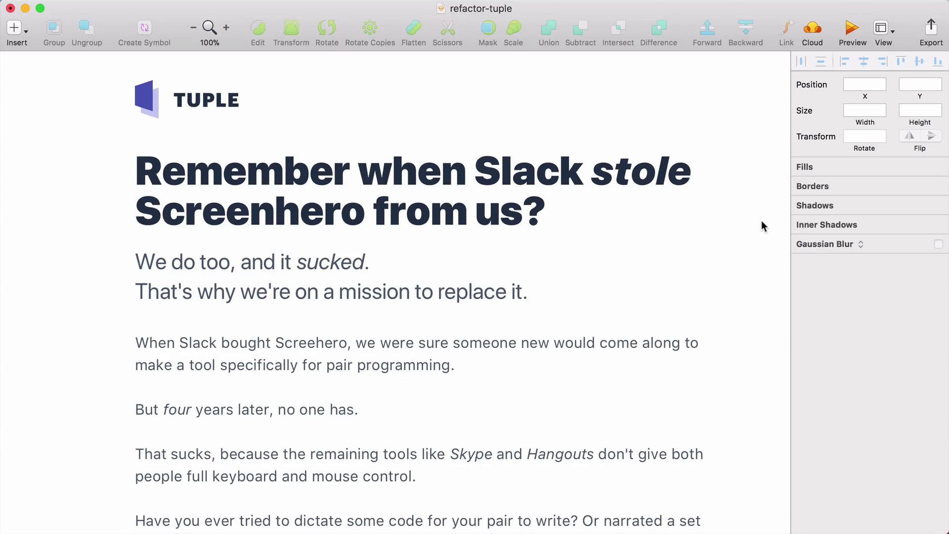
{"action": "scroll", "coordinate": [702, 224], "scroll_direction": "down", "scroll_amount": 5}
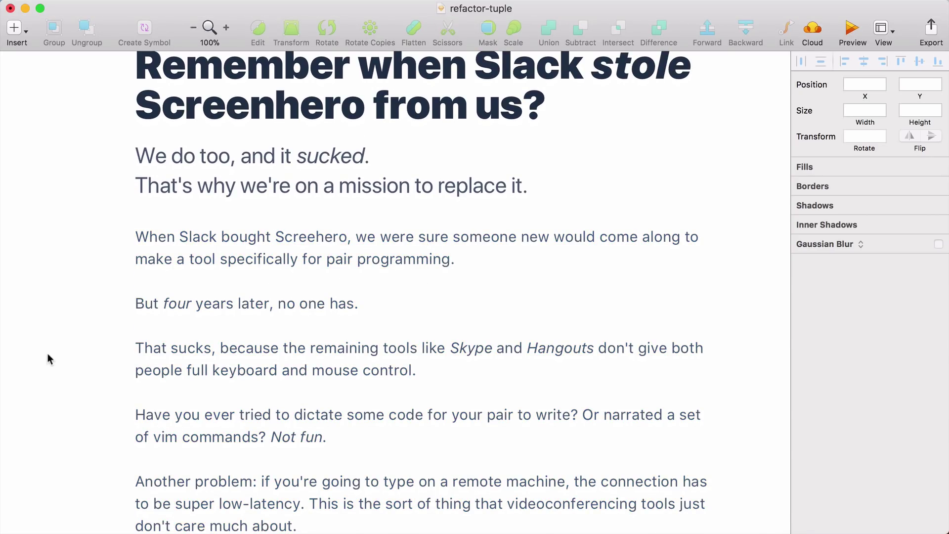
Remove the blank line and delete the leading W of 'When' in the body text
{"action": "left_click", "coordinate": [176, 316]}
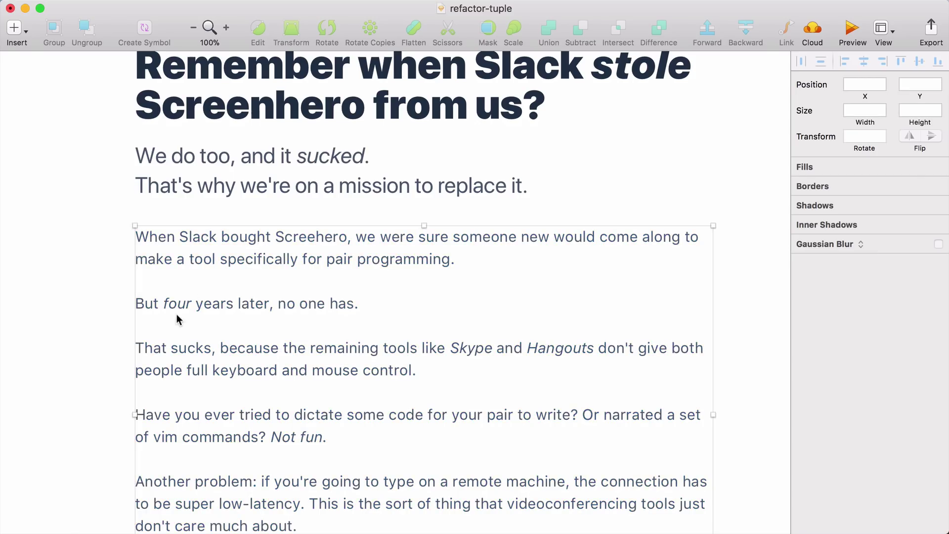
{"action": "double_click", "coordinate": [177, 318]}
{"action": "left_click", "coordinate": [155, 283]}
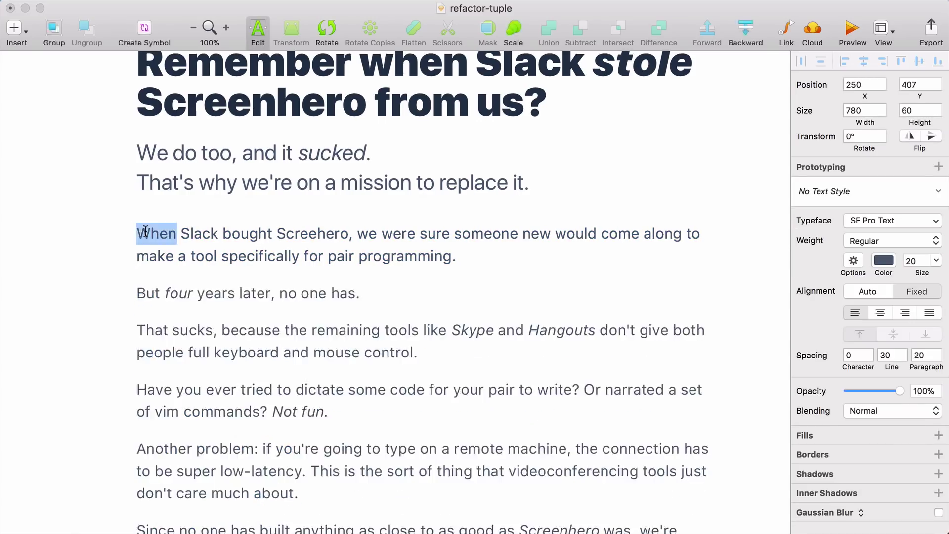
{"action": "key", "text": "shift+Left"}
{"action": "key", "text": "shift+Left"}
{"action": "key", "text": "shift+Left"}
{"action": "key", "text": "BackSpace"}
{"action": "key", "text": "Escape"}
Indent the first paragraph's text box and place the pasted purple W circle beside it
{"action": "left_click_drag", "start_coordinate": [693, 245], "coordinate": [714, 245]}
{"action": "left_click_drag", "start_coordinate": [137, 244], "coordinate": [178, 245]}
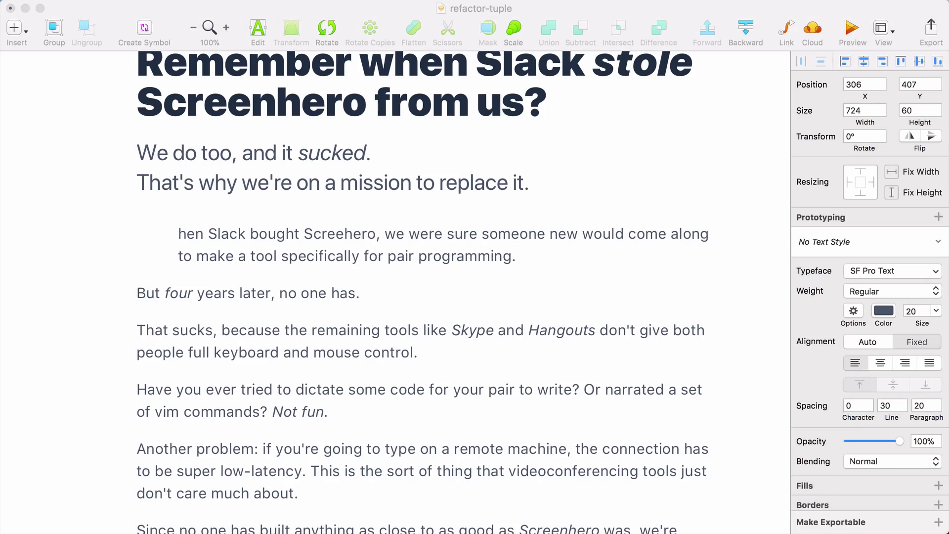
{"action": "key", "text": "r"}
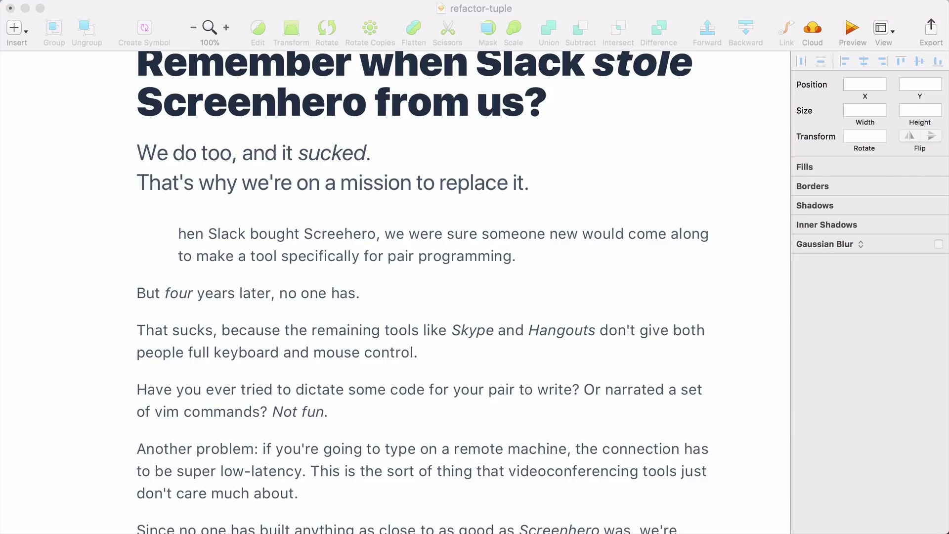
{"action": "key", "text": "Escape"}
{"action": "key", "text": "cmd+v"}
{"action": "left_click_drag", "start_coordinate": [158, 239], "coordinate": [157, 243]}
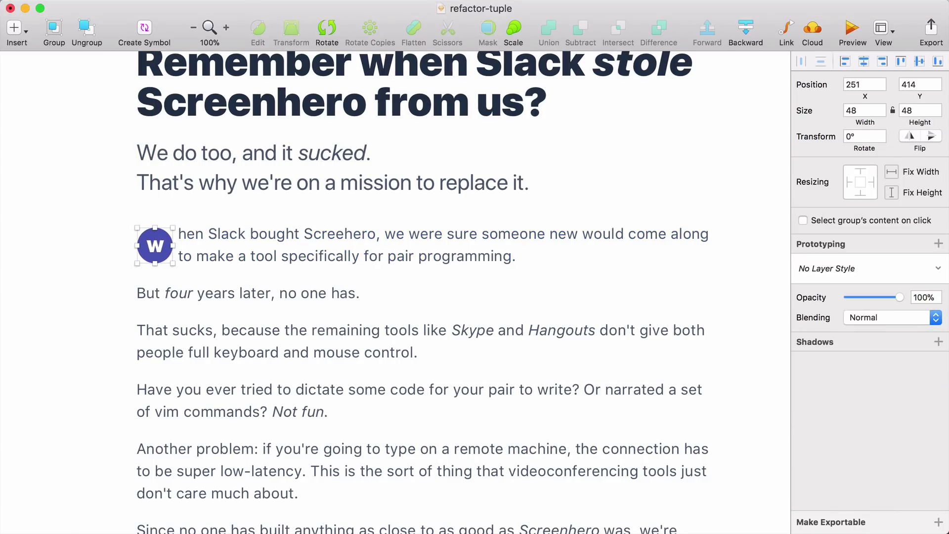
{"action": "key", "text": "cmd+Tab"}
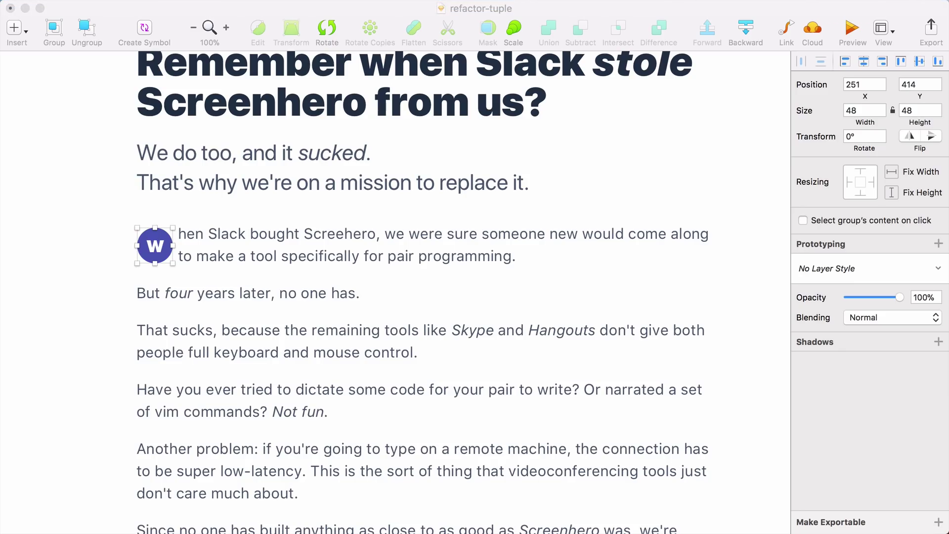
Shrink the lead-in 'hen Slack bought Screehero' to font size 17
{"action": "left_click", "coordinate": [88, 364]}
{"action": "left_click", "coordinate": [302, 237]}
{"action": "double_click", "coordinate": [302, 236]}
{"action": "left_click_drag", "start_coordinate": [376, 234], "coordinate": [179, 234]}
{"action": "double_click", "coordinate": [341, 237]}
{"action": "left_click", "coordinate": [378, 233]}
{"action": "key", "text": "super+shift+Left"}
{"action": "left_click", "coordinate": [914, 260]}
{"action": "type", "text": "17"}
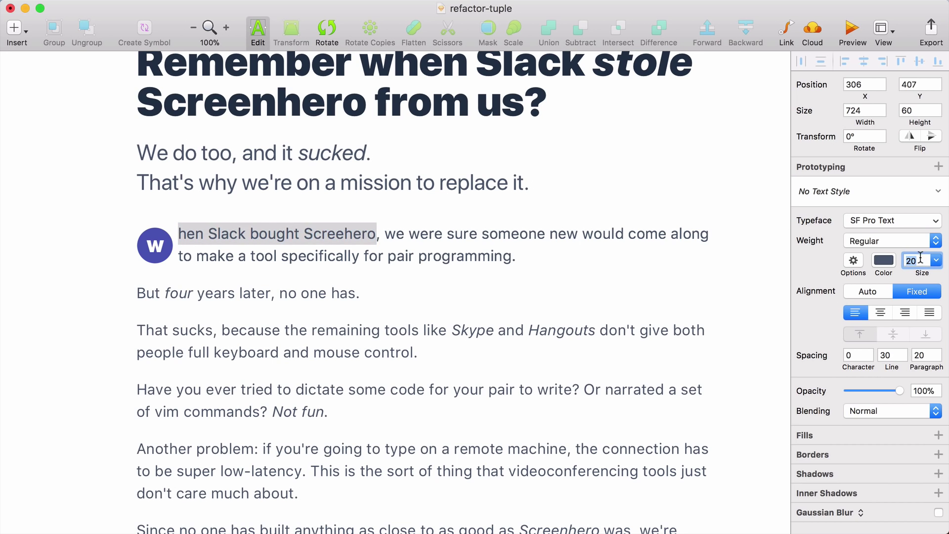
{"action": "key", "text": "Return"}
{"action": "key", "text": "Escape"}
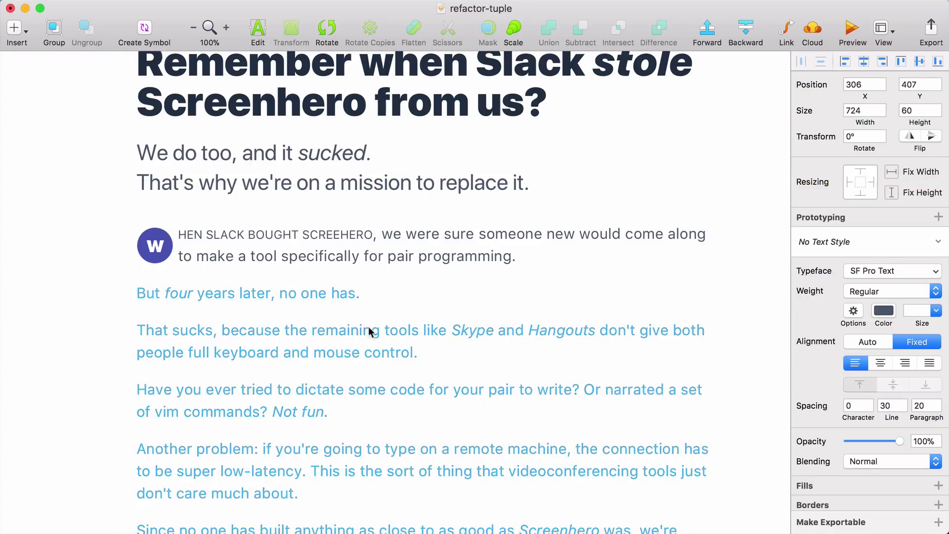
Give the lead-in words letter spacing 2 and a bold weight
{"action": "left_click", "coordinate": [354, 232]}
{"action": "double_click", "coordinate": [354, 234]}
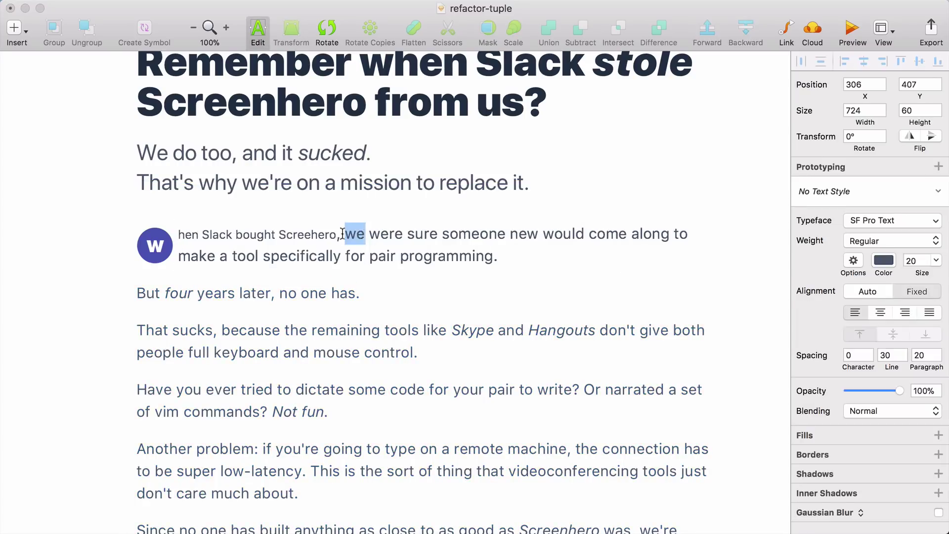
{"action": "left_click_drag", "start_coordinate": [342, 234], "coordinate": [179, 234]}
{"action": "left_click", "coordinate": [884, 261]}
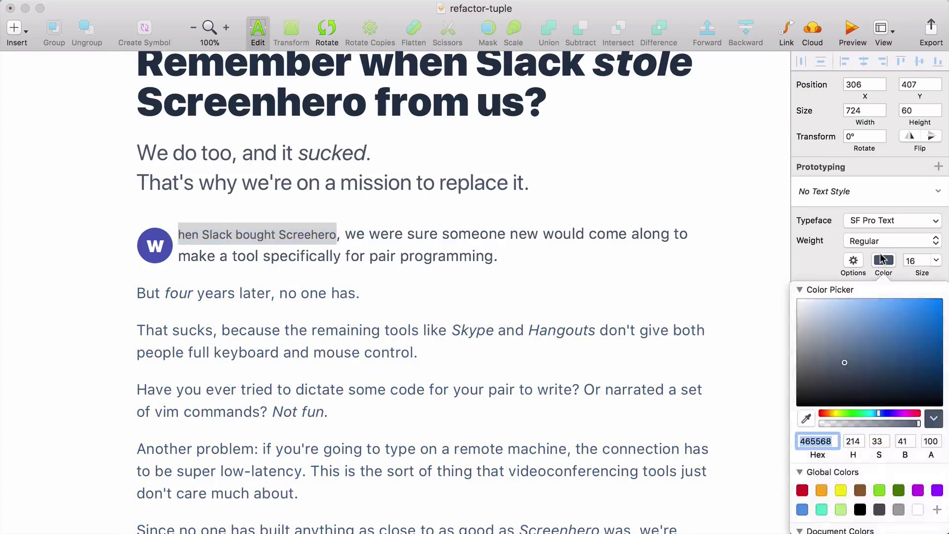
{"action": "left_click", "coordinate": [816, 239]}
{"action": "left_click", "coordinate": [860, 355]}
{"action": "type", "text": "2"}
{"action": "key", "text": "Return"}
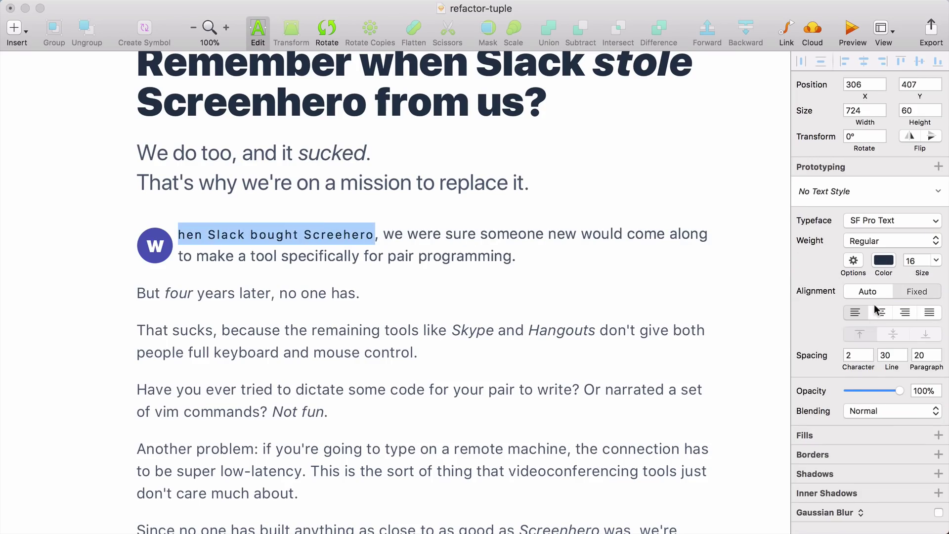
{"action": "left_click", "coordinate": [873, 241]}
{"action": "left_click", "coordinate": [861, 212]}
{"action": "key", "text": "Escape"}
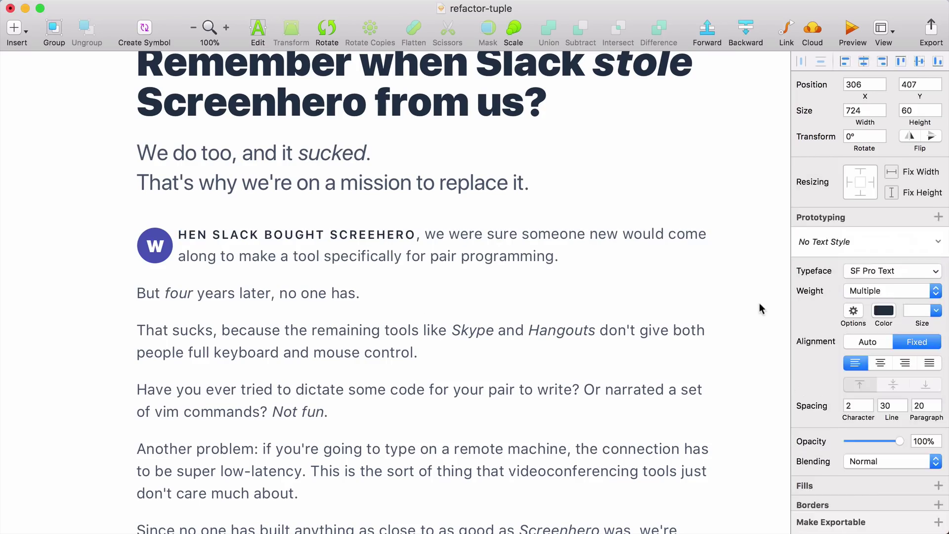